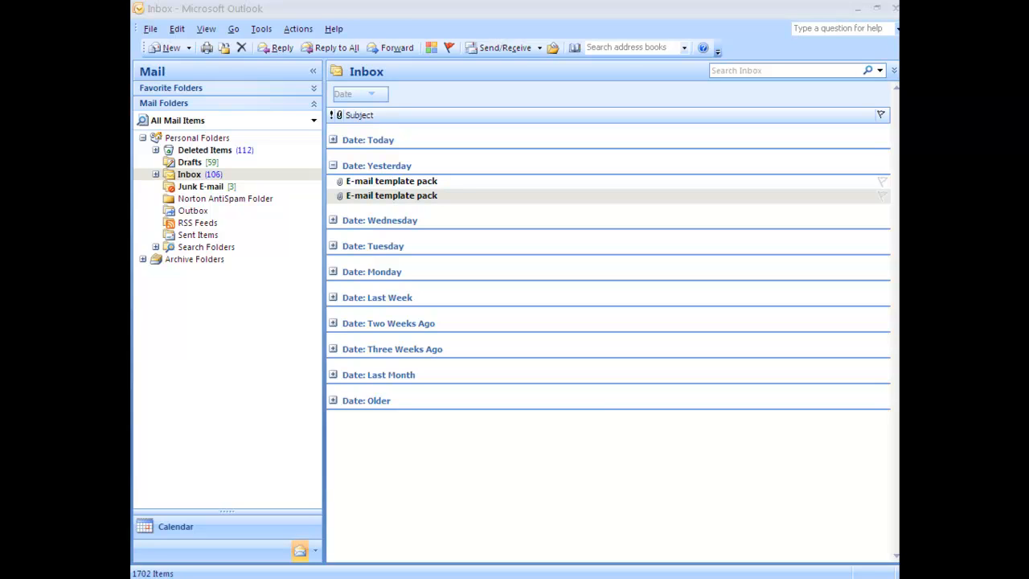
Open both of yesterday's "E-mail template pack" messages and the EmailTemplatePack.pdf attachment in Adobe Reader.
double_click(391, 196)
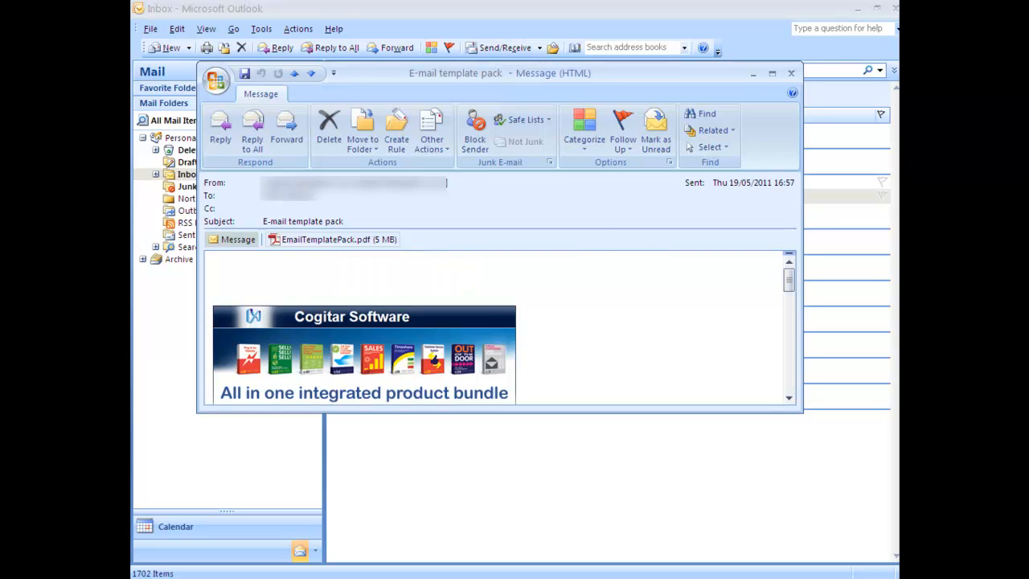
key(Escape)
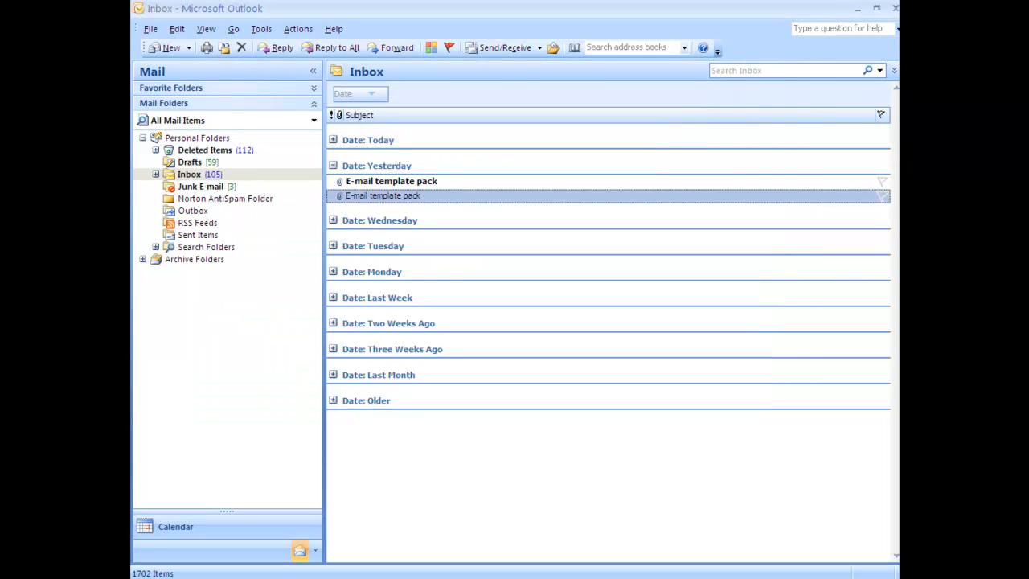
double_click(392, 181)
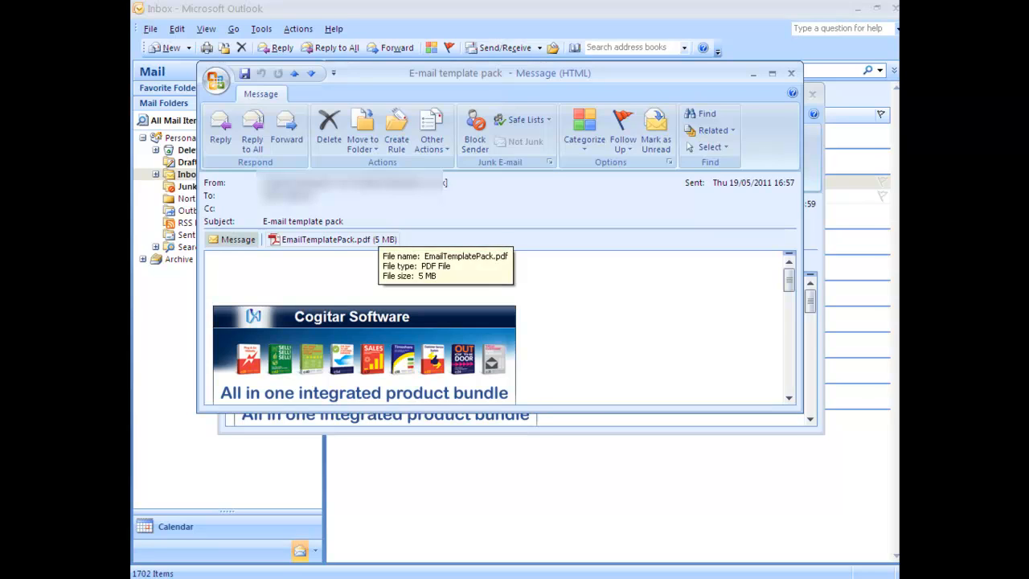
click(334, 239)
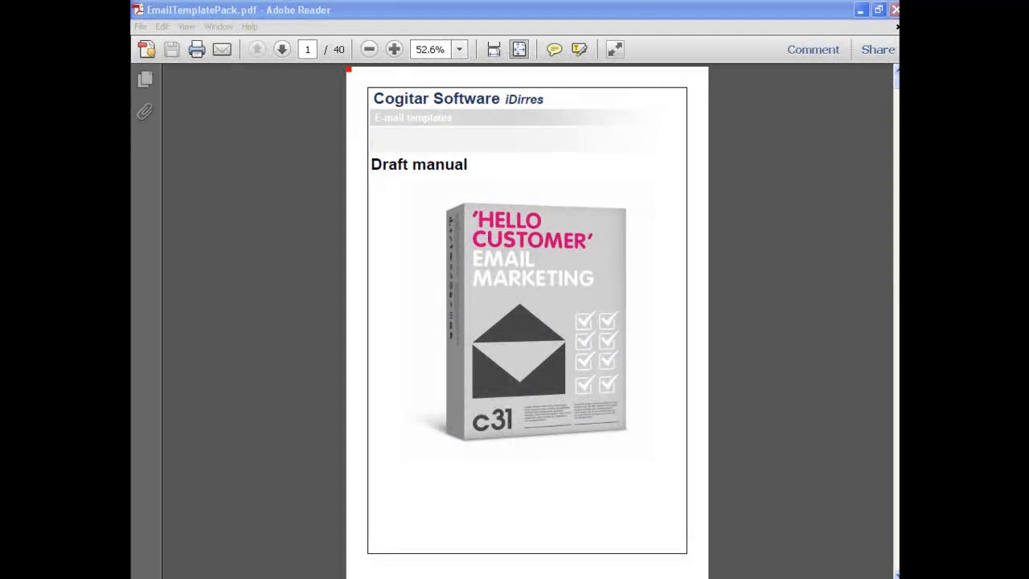
Read through the manual's instruction pages, from the cover to the "Important!" page about testing the e-mail.
click(587, 325)
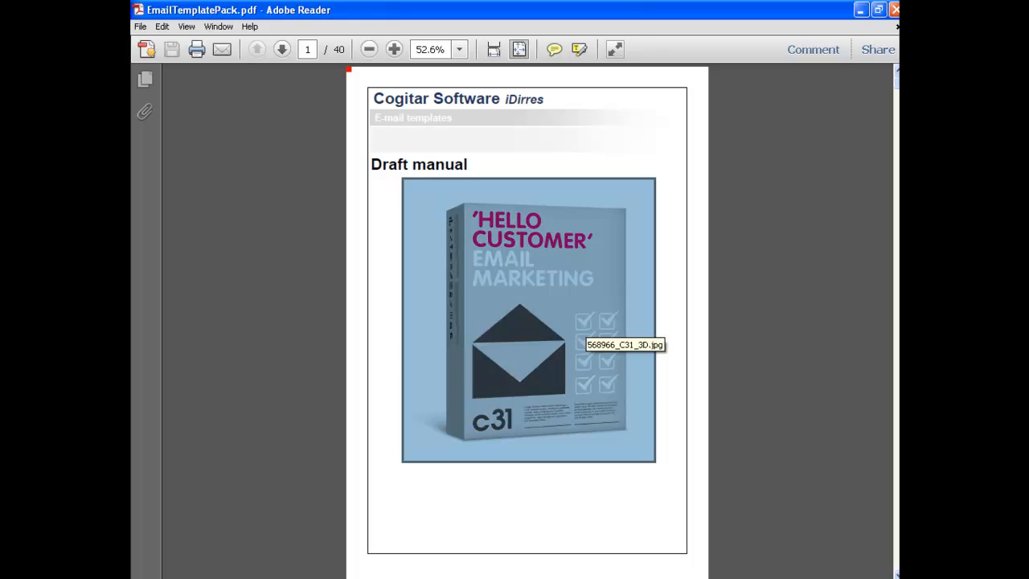
scroll(587, 325, down, 2)
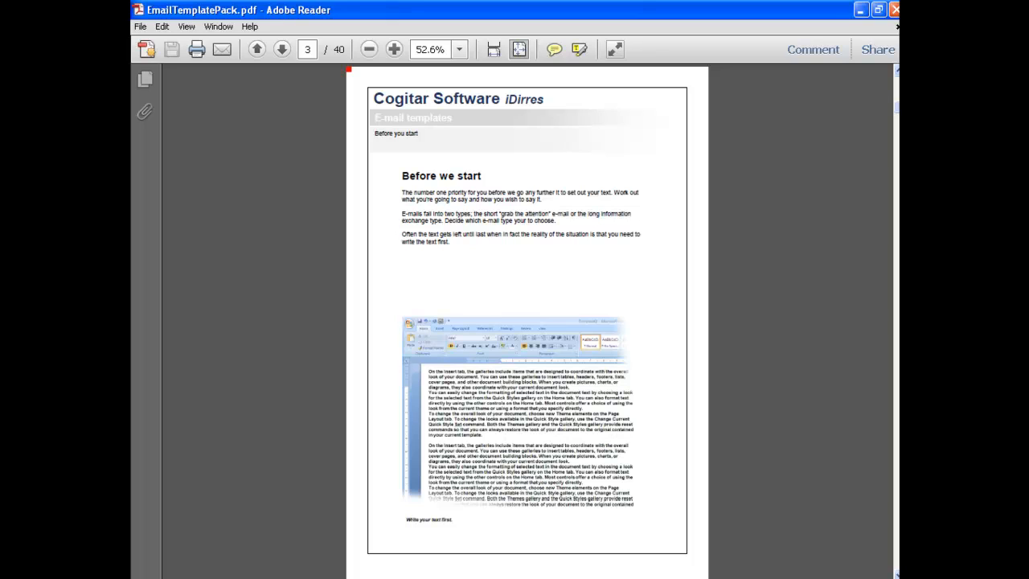
key(Page_Down)
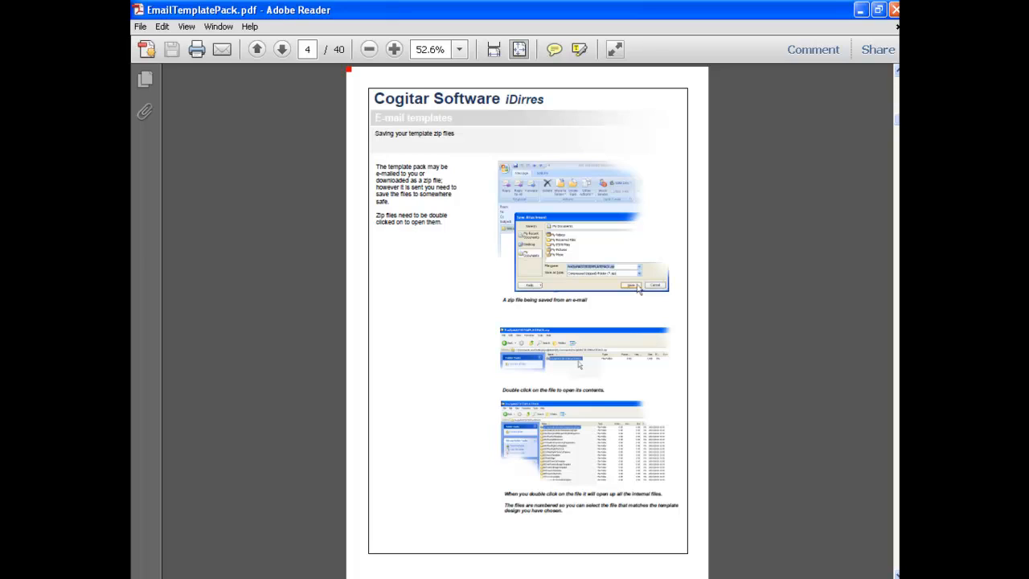
key(Page_Down)
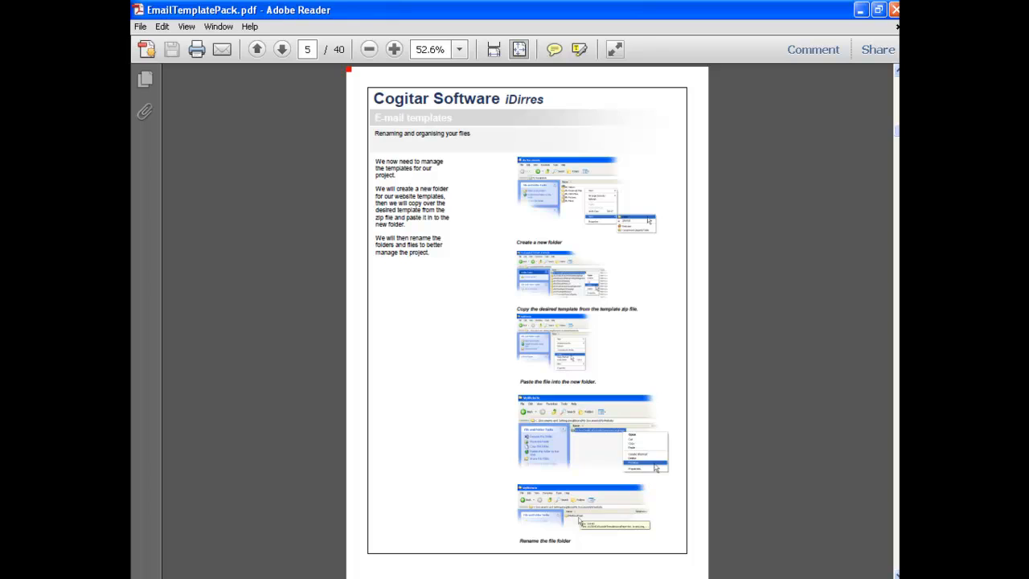
key(Page_Down)
key(Page_Down)
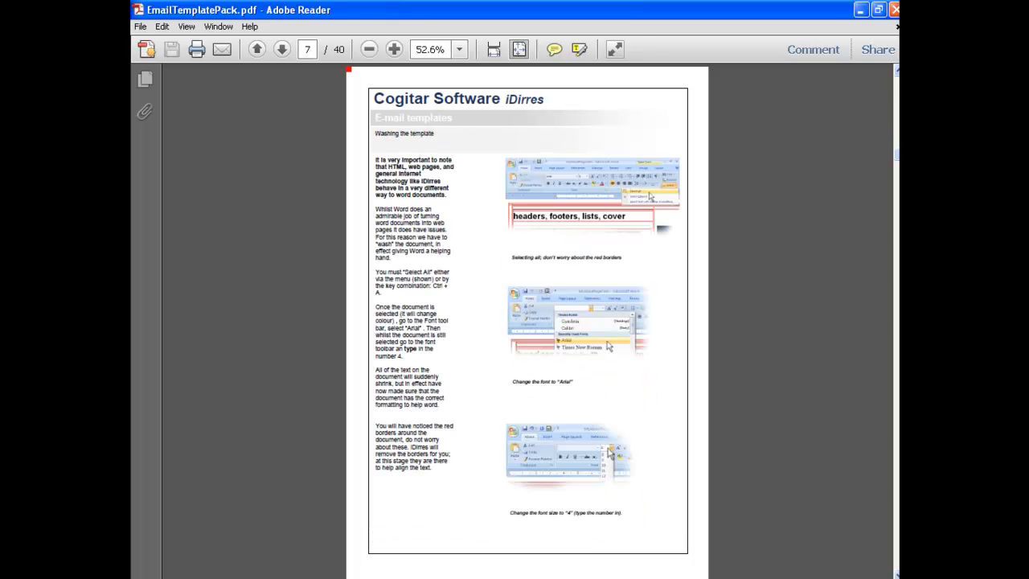
key(Page_Down)
key(Page_Down)
key(Page_Down)
key(Page_Down)
key(Page_Down)
key(Page_Down)
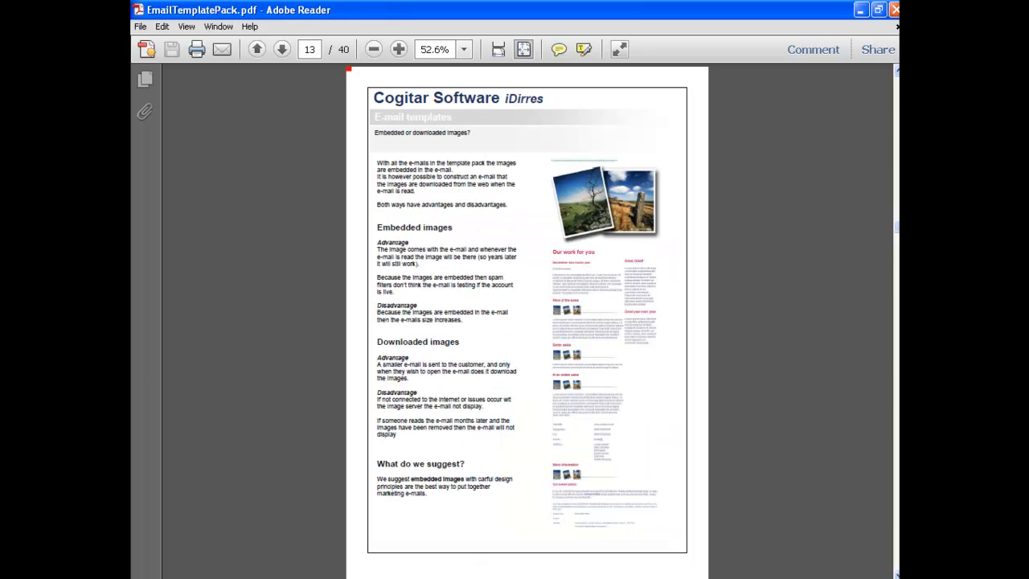
key(Page_Down)
key(Page_Down)
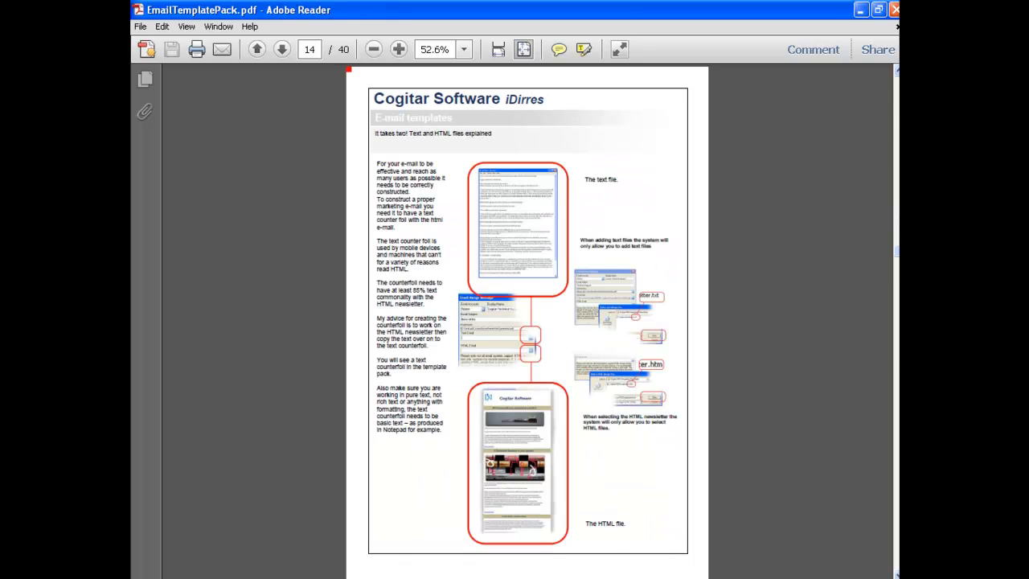
key(Page_Down)
key(Page_Down)
key(Page_Down)
key(Page_Down)
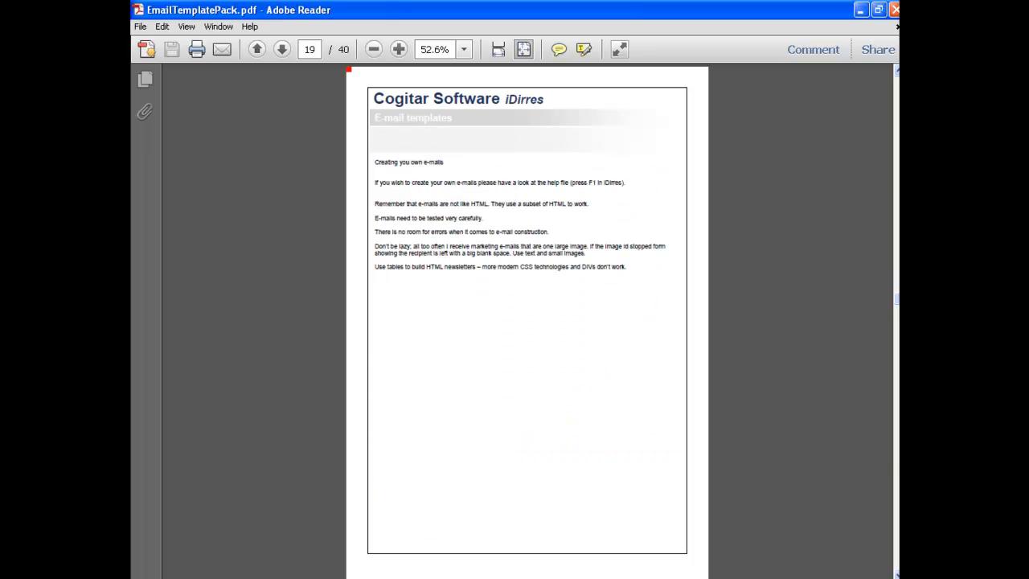
key(Page_Down)
key(Page_Down)
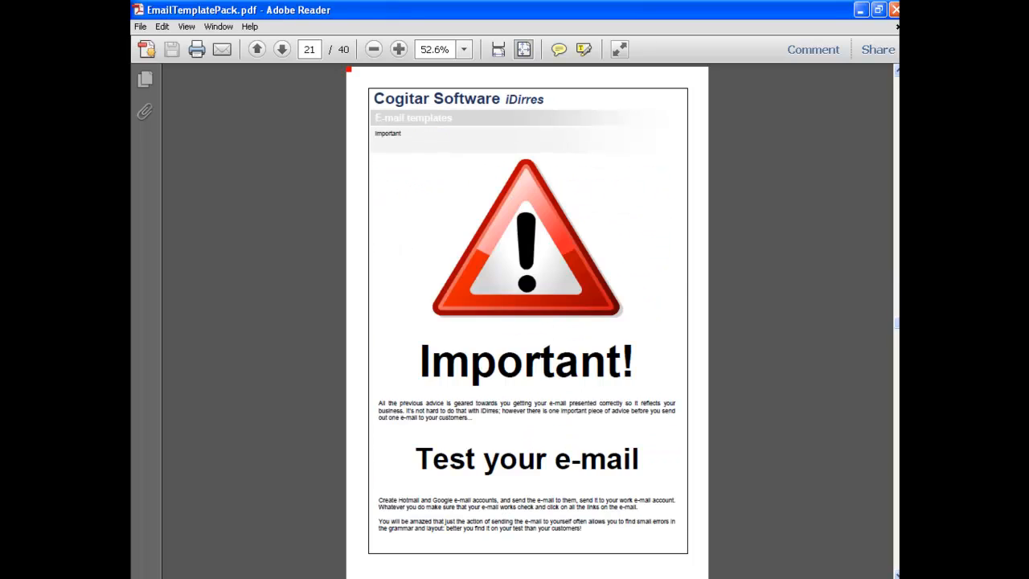
Browse the e-mail template designs in the manual from EMA1 through EMB6, checking each design's code and layout description.
key(Page_Down)
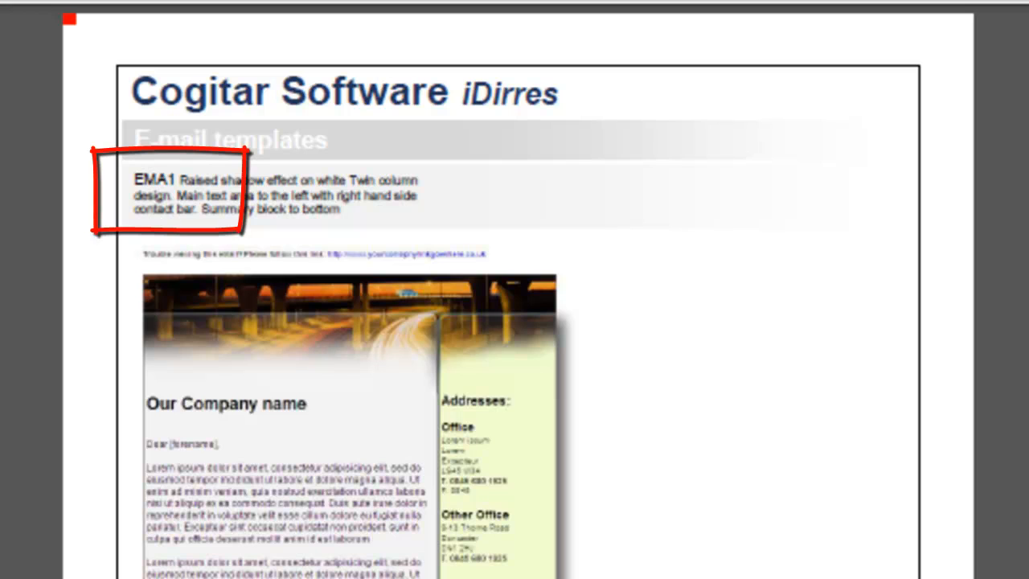
key(Page_Down)
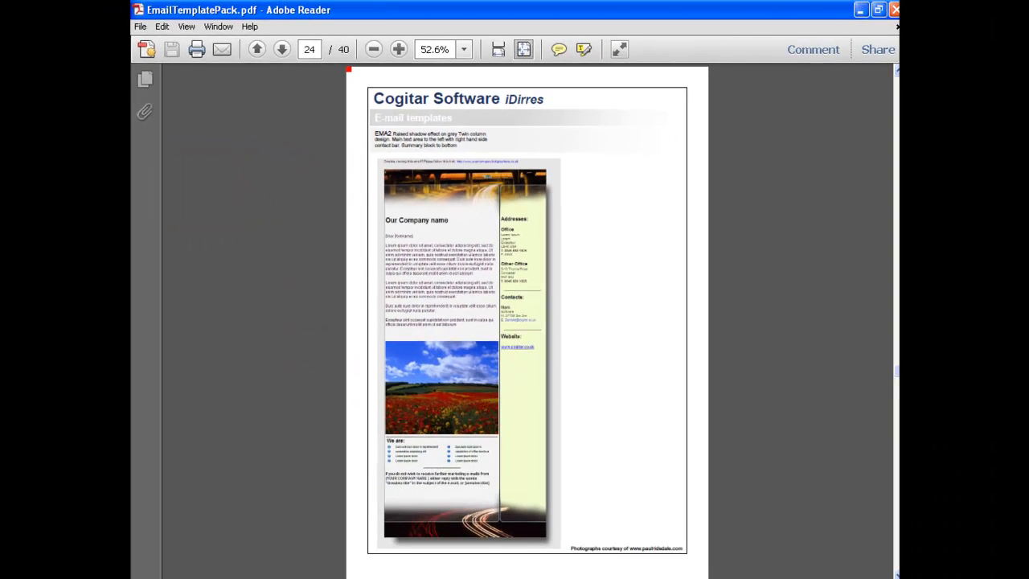
key(Page_Down)
key(Page_Down)
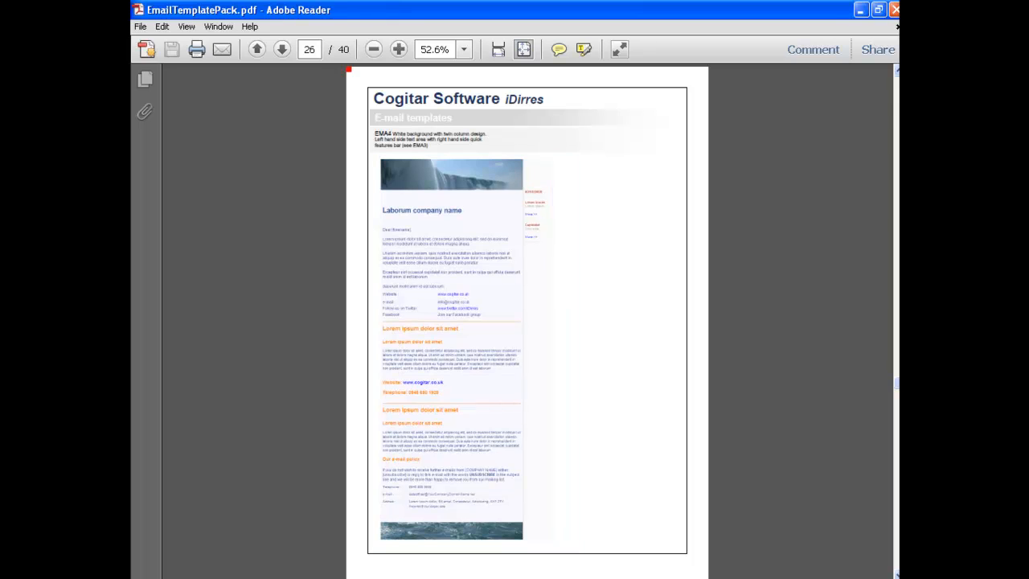
key(Page_Down)
key(Page_Down)
key(Page_Down)
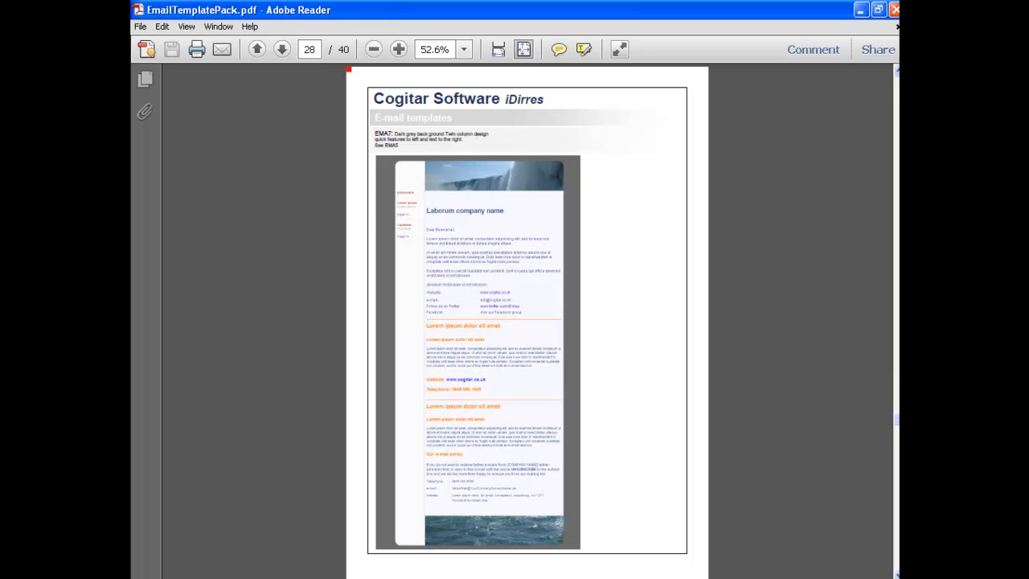
key(Page_Down)
key(Page_Down)
key(Page_Down)
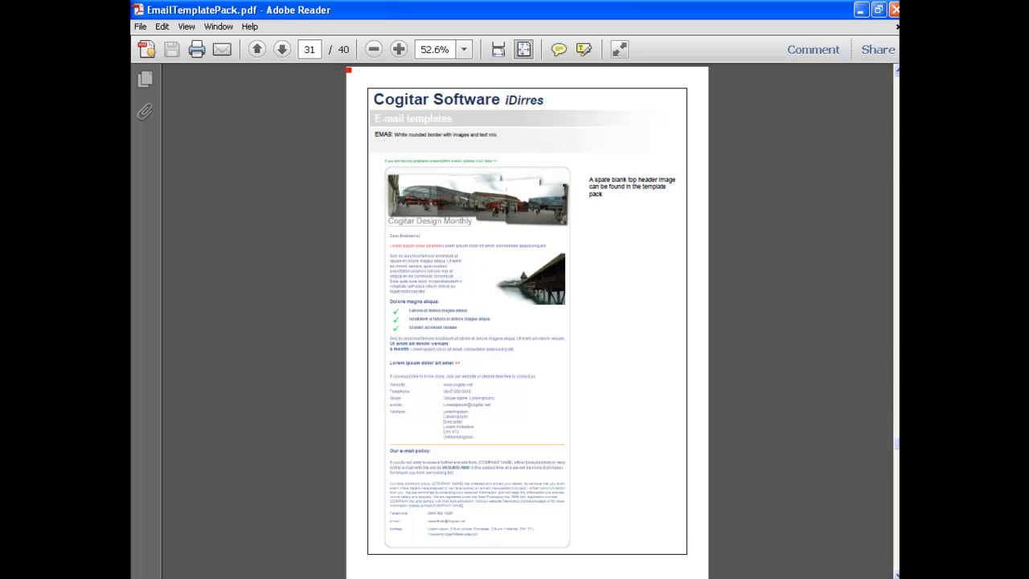
key(Page_Down)
key(Page_Down)
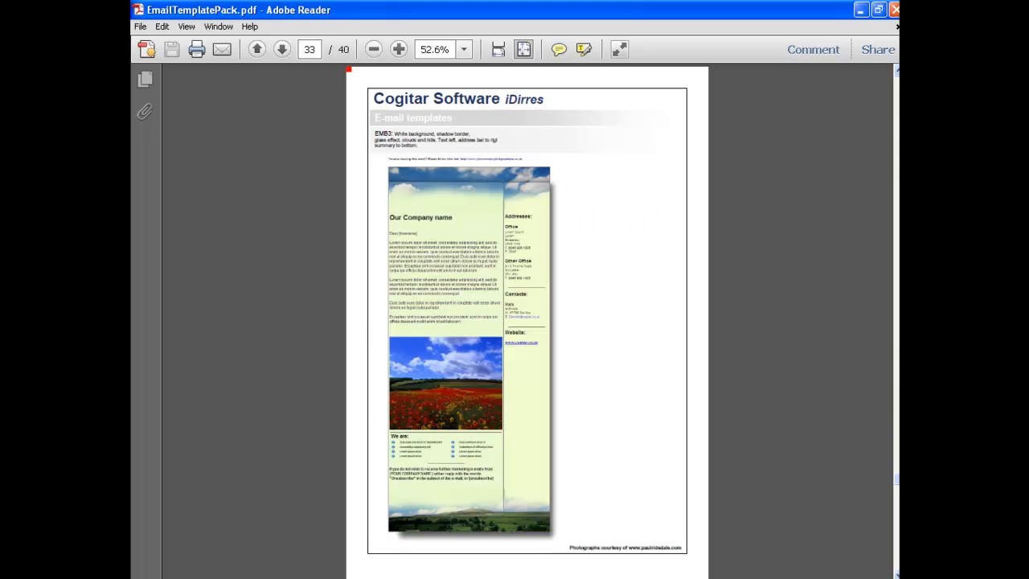
key(Page_Down)
key(Page_Down)
key(Page_Down)
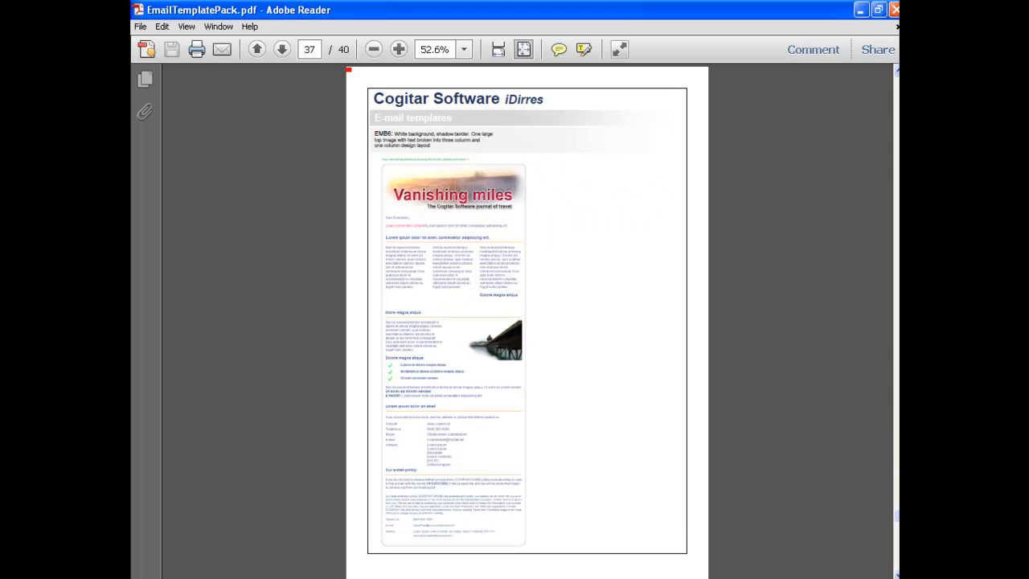
Go back through the template designs to the EMA1 twin-column design on page 23.
key(Page_Up)
key(Page_Up)
key(Page_Up)
key(Page_Up)
key(Page_Up)
key(Page_Up)
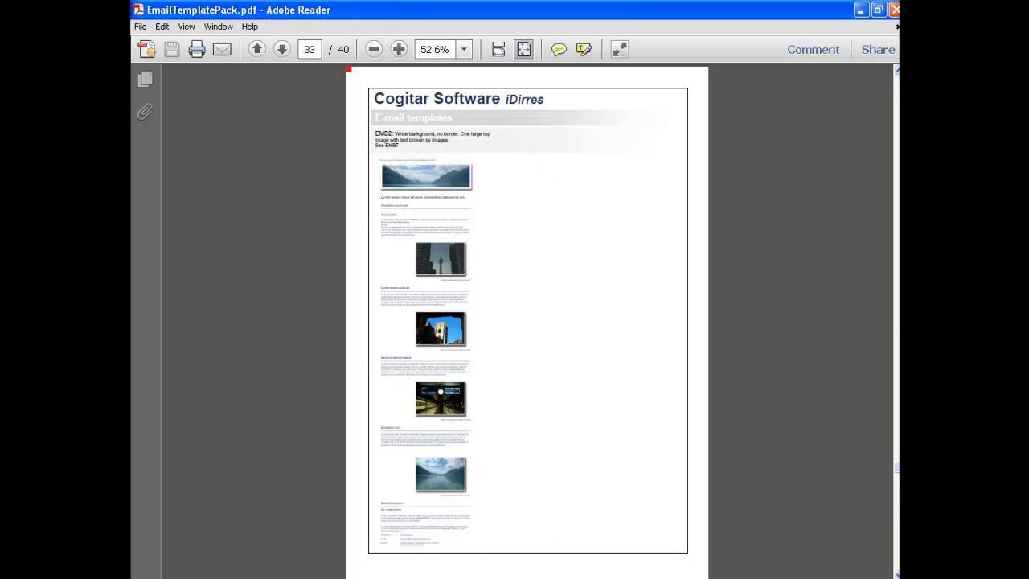
key(Page_Up)
key(Page_Up)
key(Page_Up)
key(Page_Up)
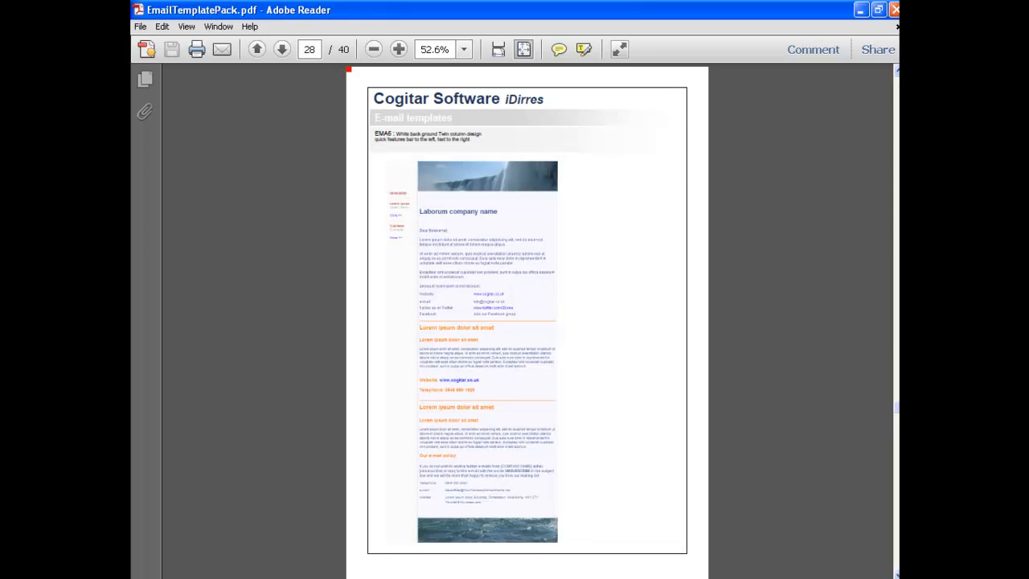
key(Page_Up)
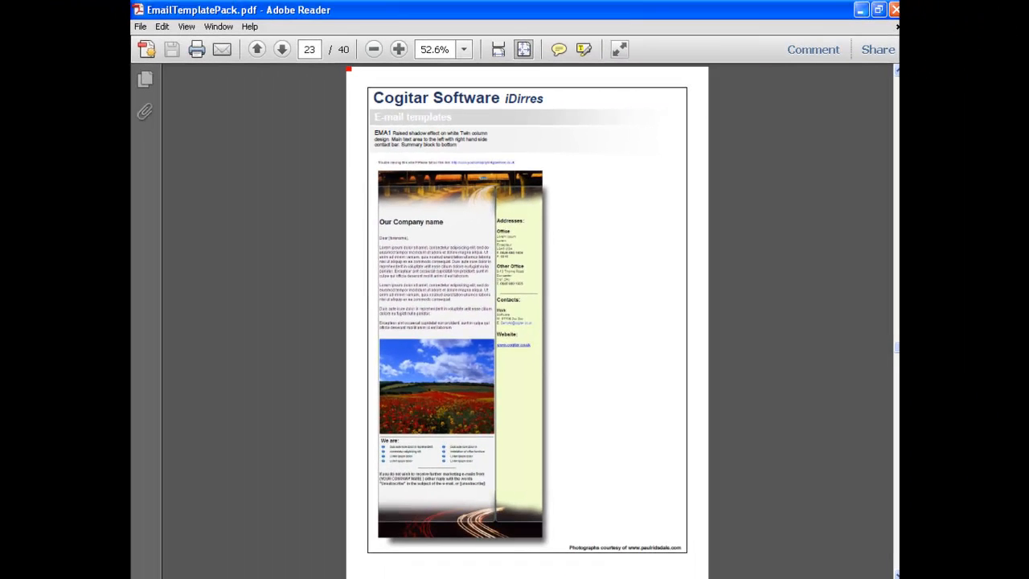
Return to the Outlook message and save its MASTEREMAILPACK.zip attachment into a new Emailmarketing folder in My Documents.
click(861, 9)
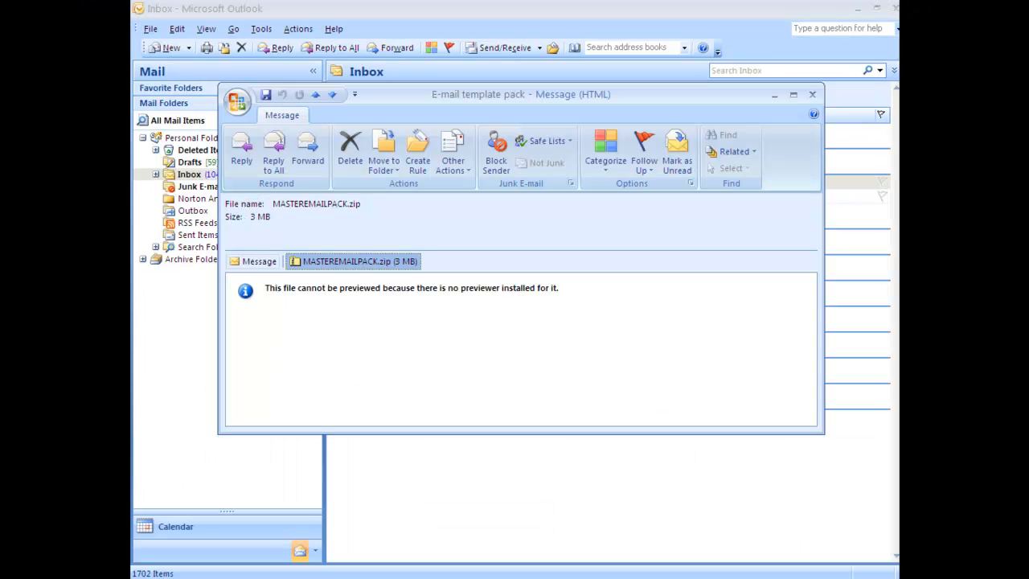
right_click(350, 259)
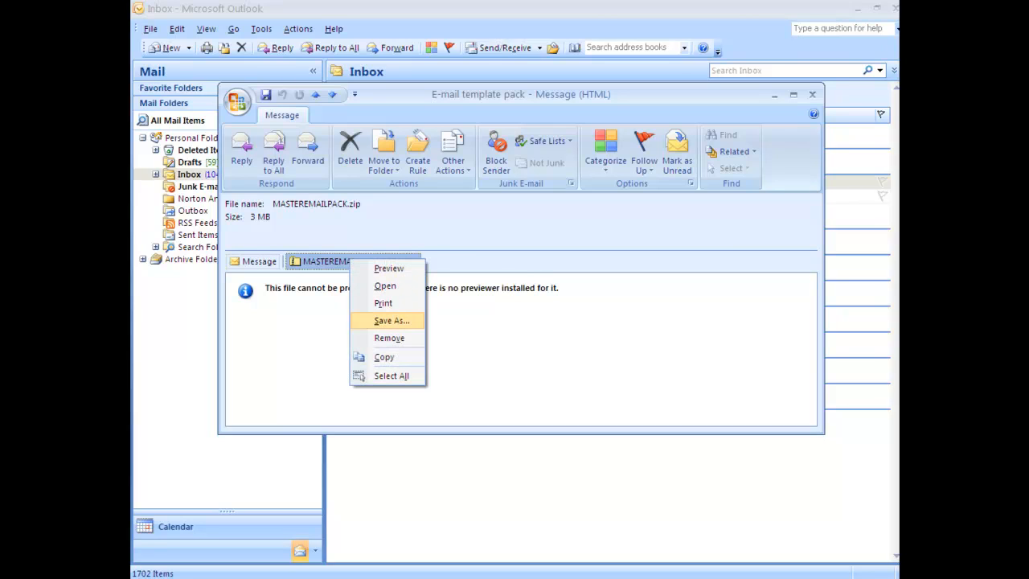
click(392, 321)
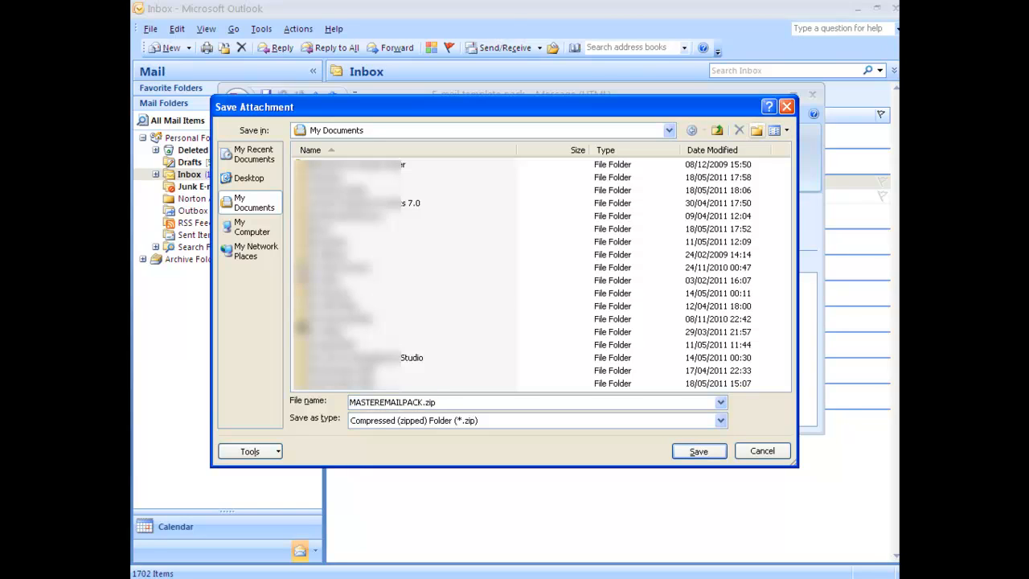
click(757, 130)
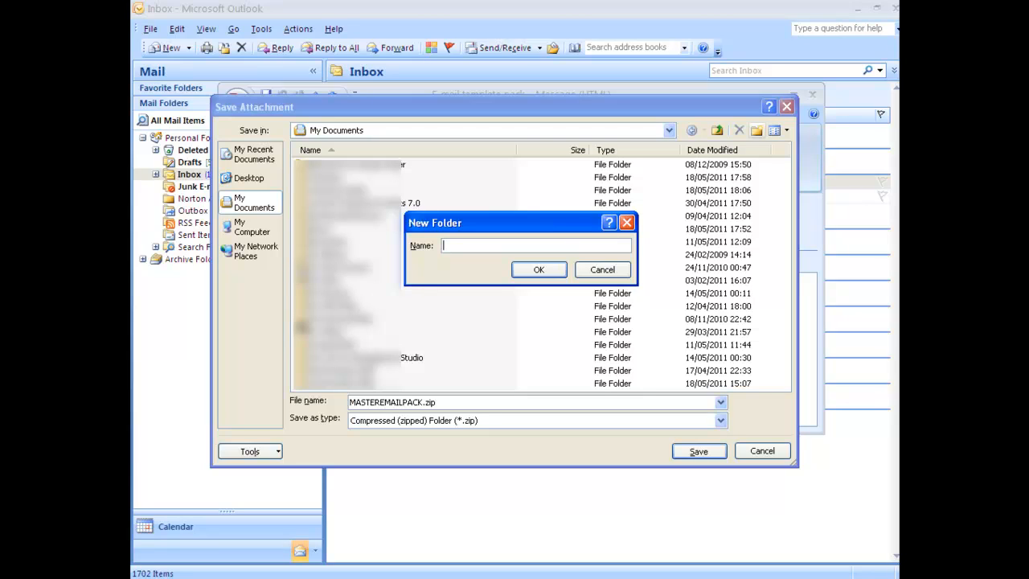
text(Emailmarketing)
key(Return)
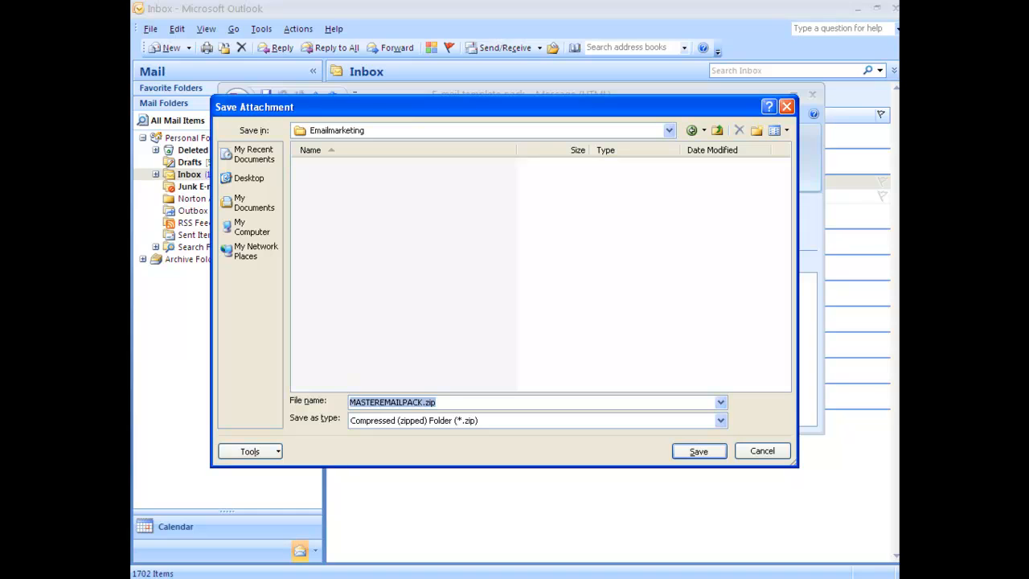
click(698, 452)
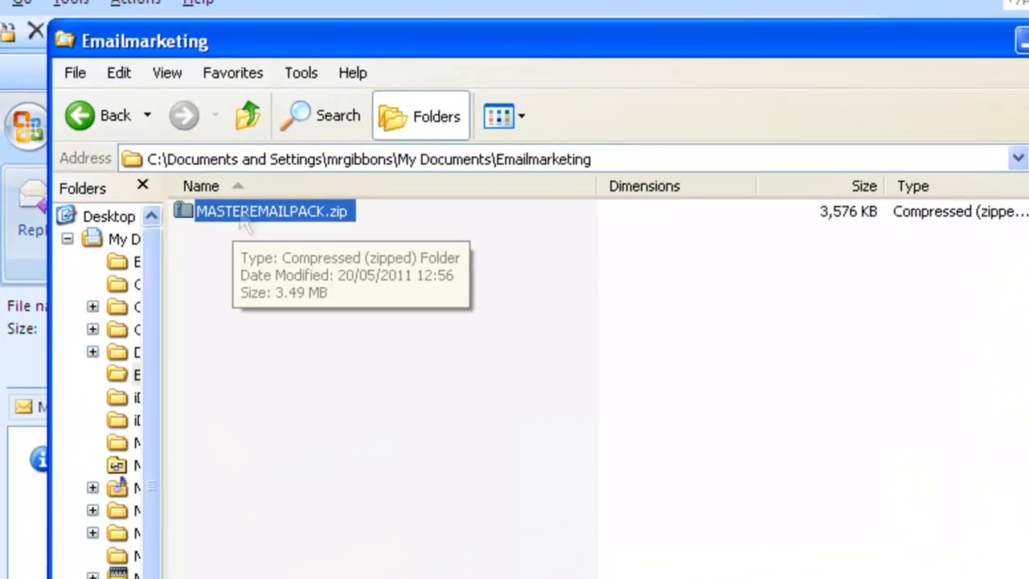
Extract MASTEREMAILPACK.zip into a MASTEREMAILPACK folder within Emailmarketing, with the option to show extracted files turned off.
right_click(358, 149)
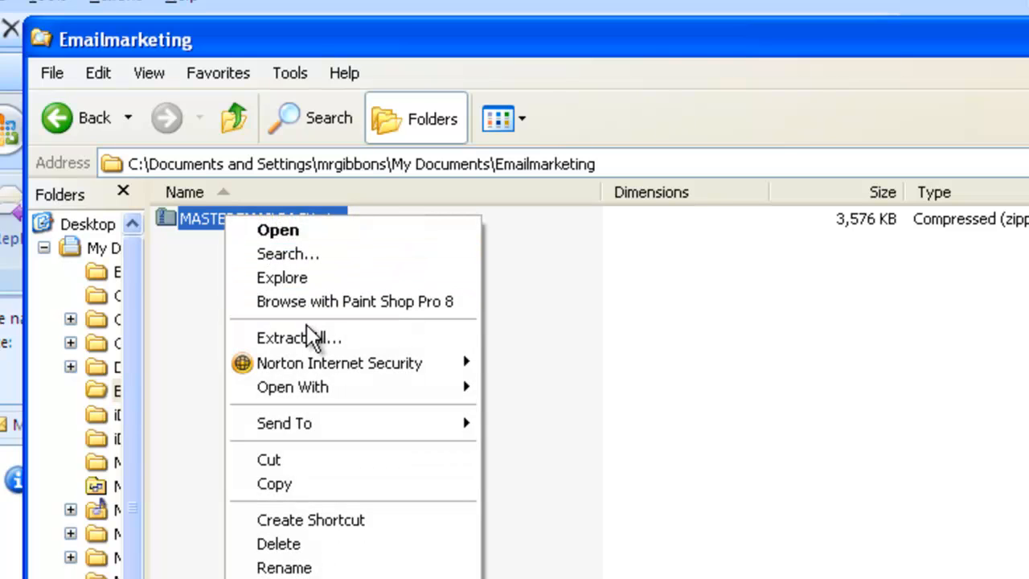
click(312, 348)
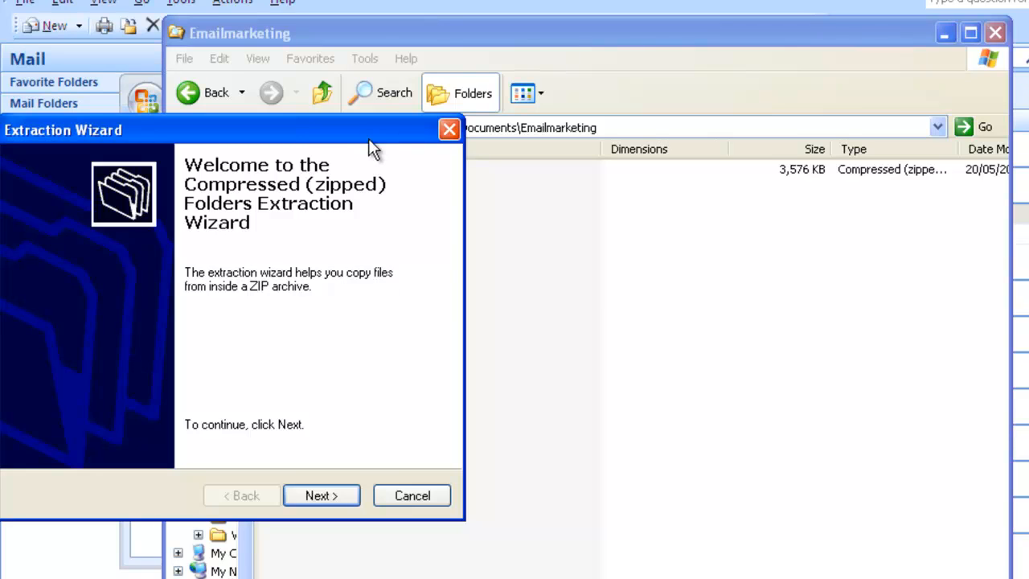
drag(368, 138, 454, 134)
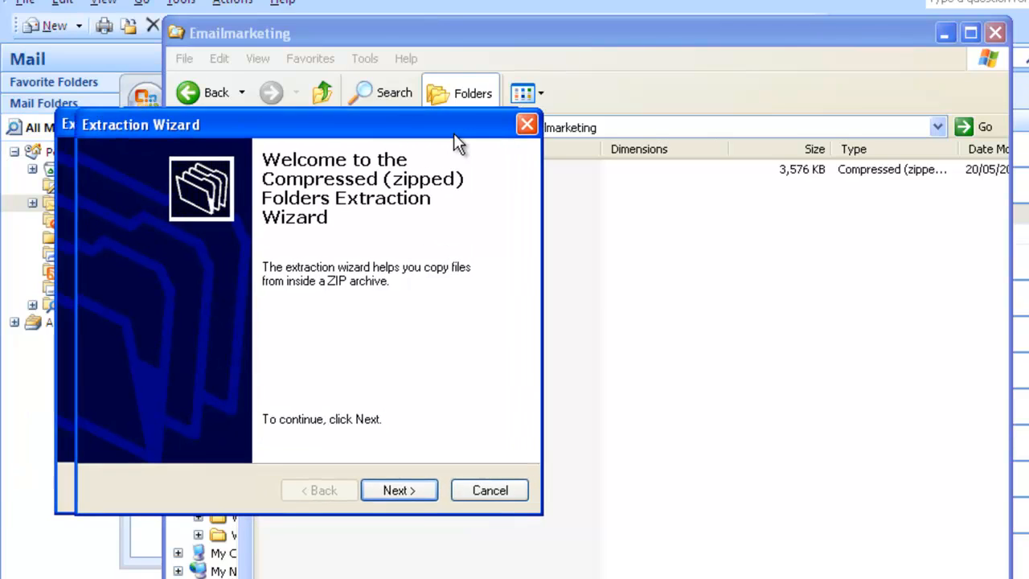
click(415, 495)
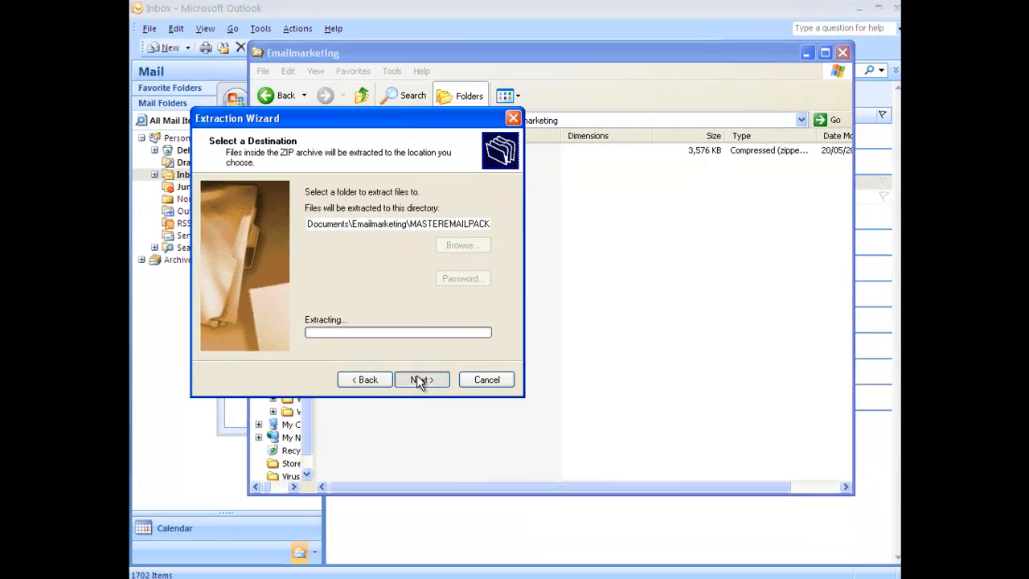
click(405, 491)
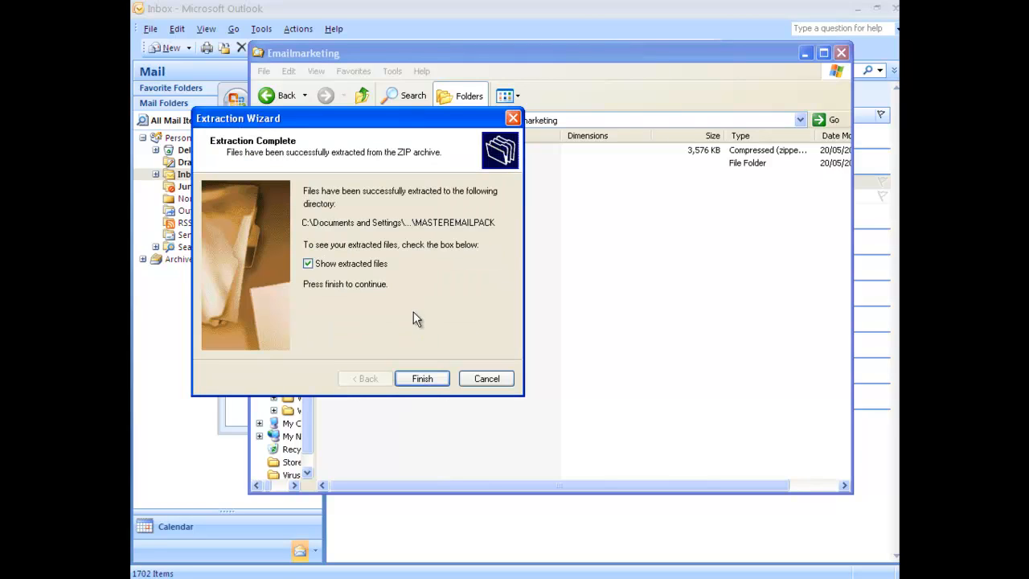
click(360, 258)
click(429, 381)
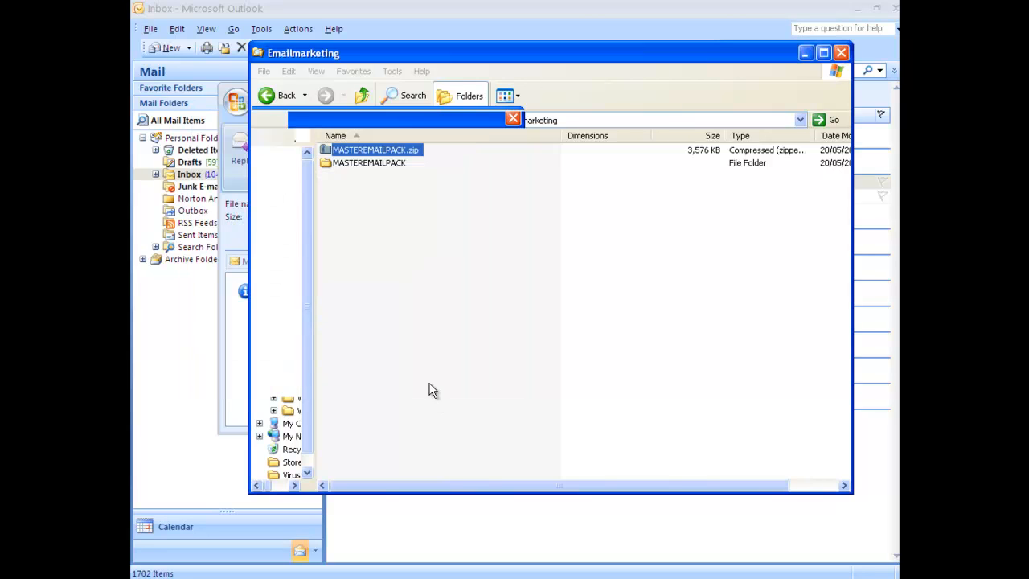
Open the extracted MASTEREMAILPACK folder and create a copy of the EMA1TwinSectionRightInfoGlassWhite folder in it.
click(390, 164)
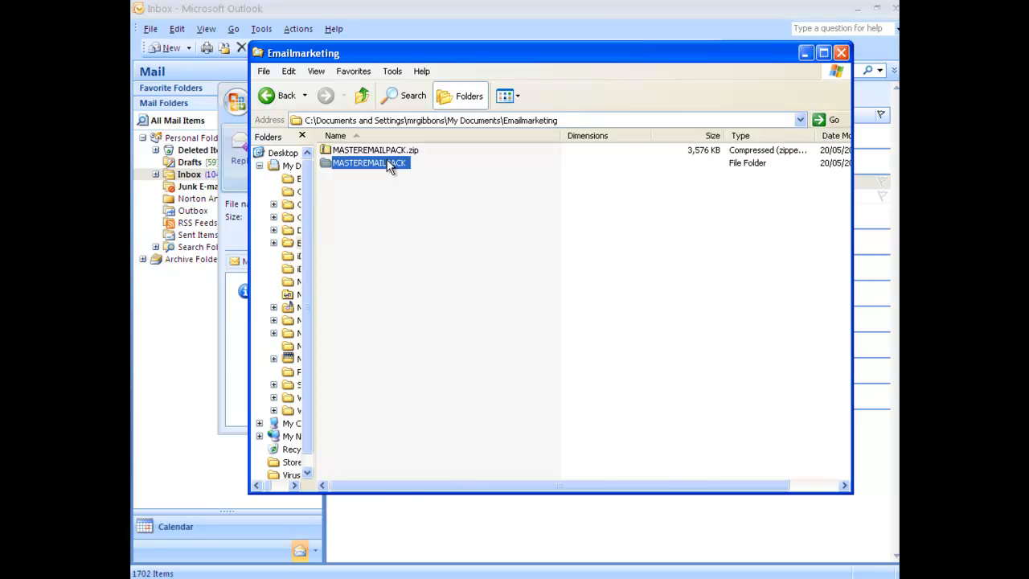
double_click(387, 162)
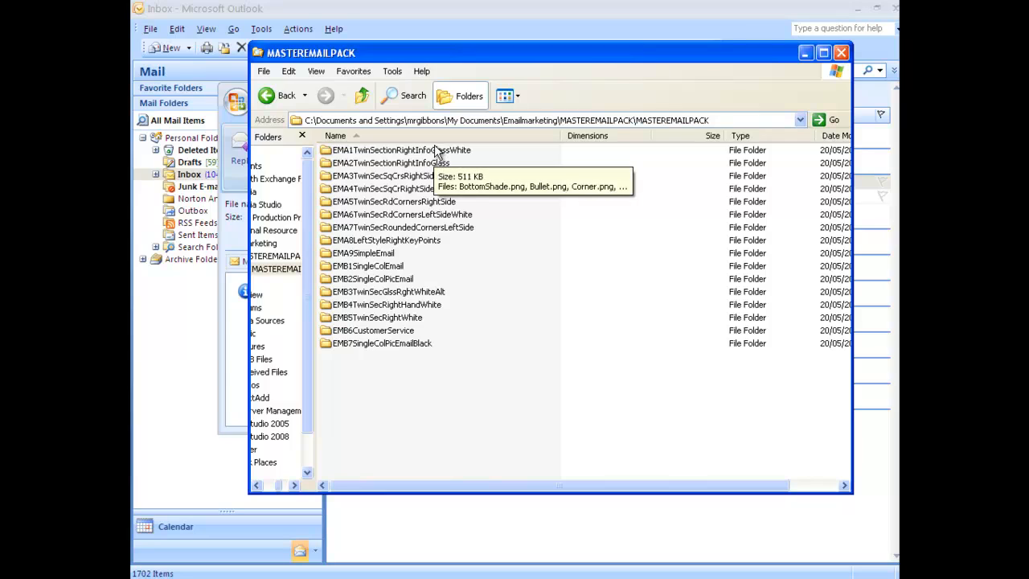
click(436, 151)
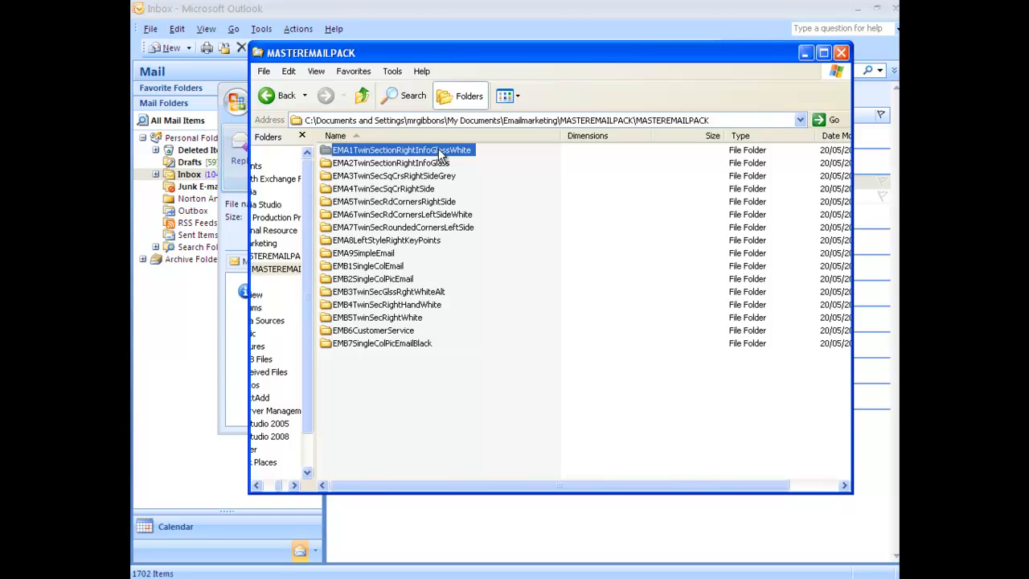
right_click(441, 155)
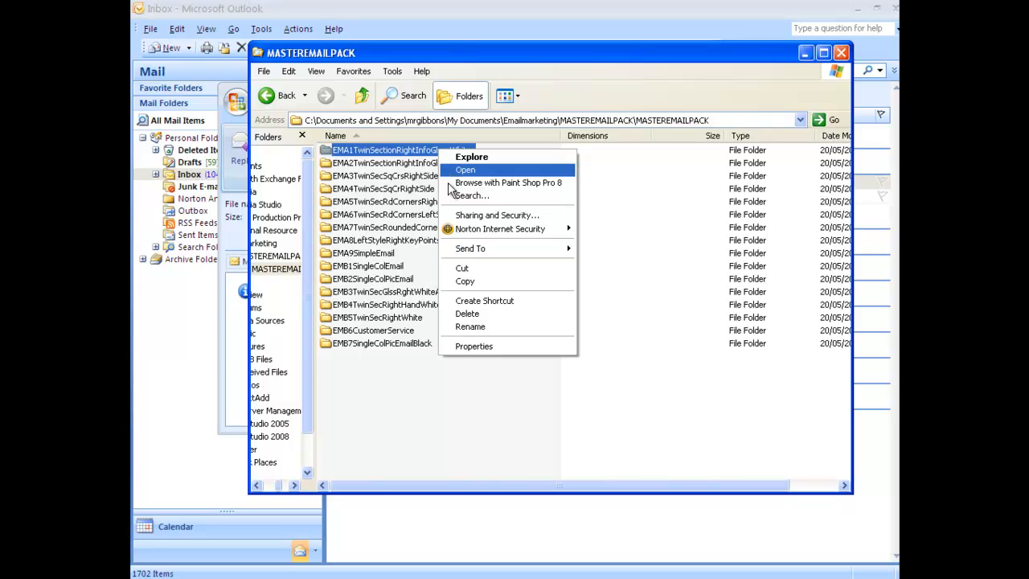
right_click(341, 400)
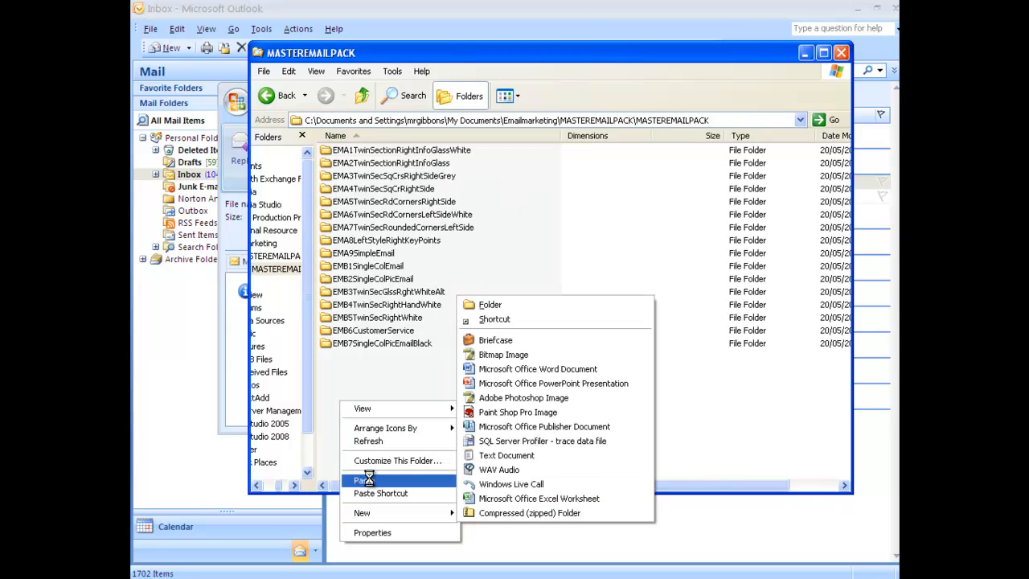
click(366, 480)
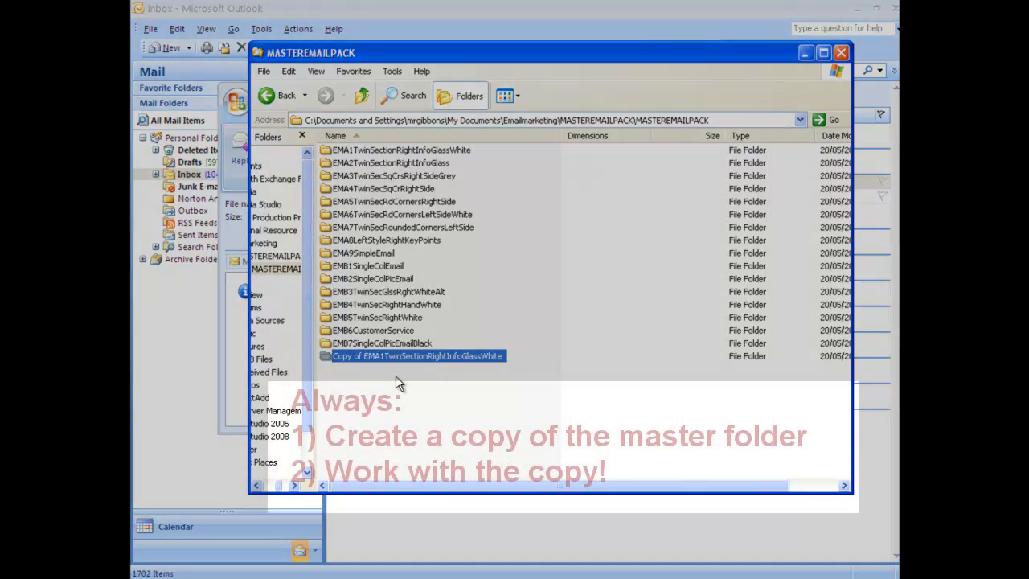
click(397, 376)
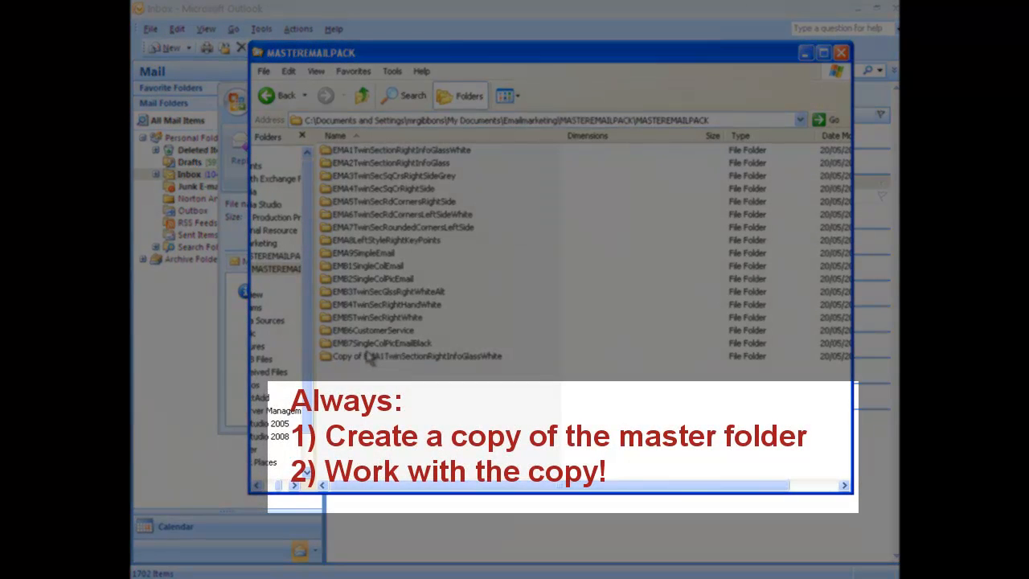
Rename the copied EMA1 template folder as NewemailEMA1.
click(368, 357)
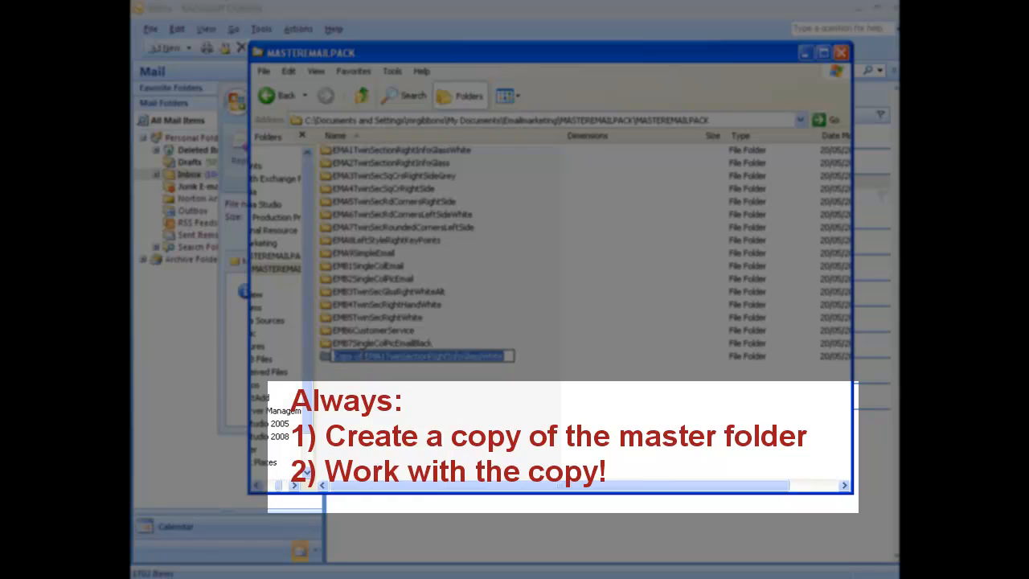
click(366, 356)
drag(366, 356, 318, 355)
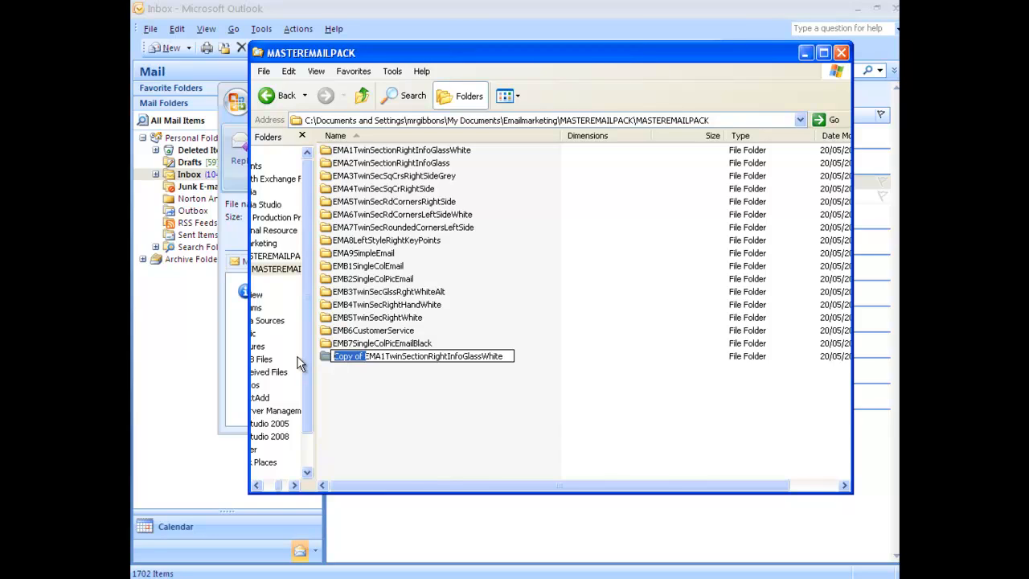
text(Newe-)
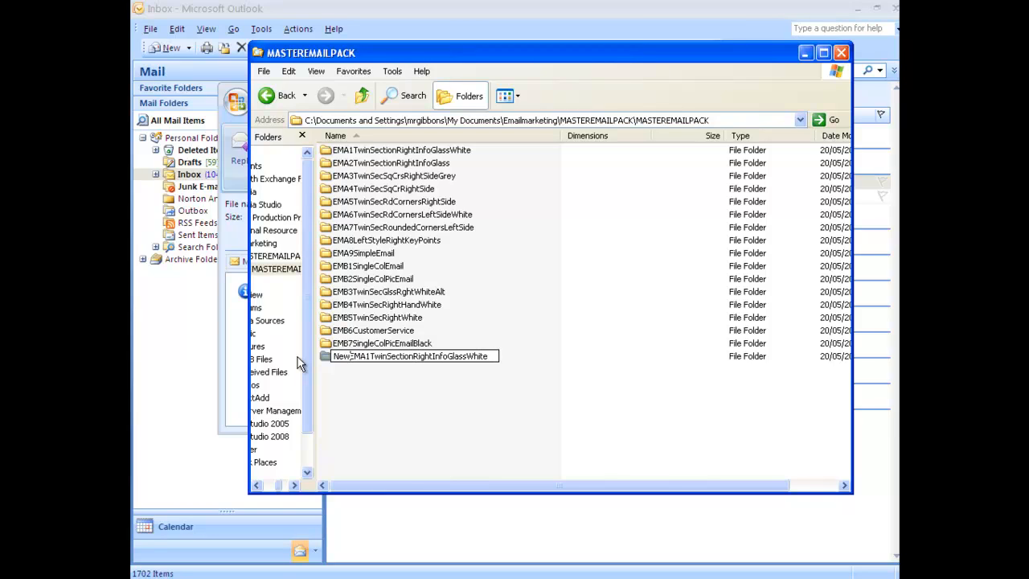
text(mail)
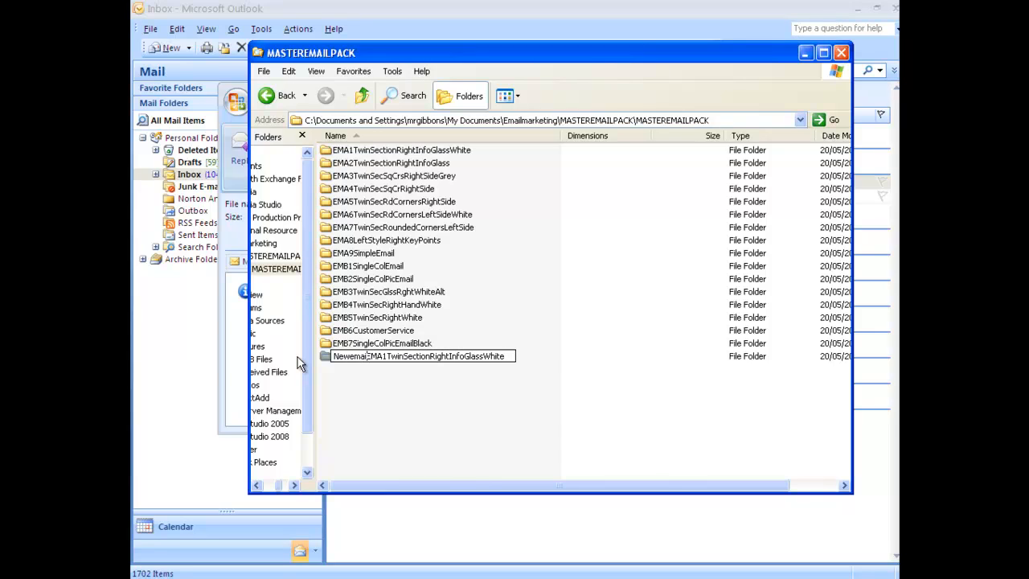
drag(507, 356, 389, 356)
key(Delete)
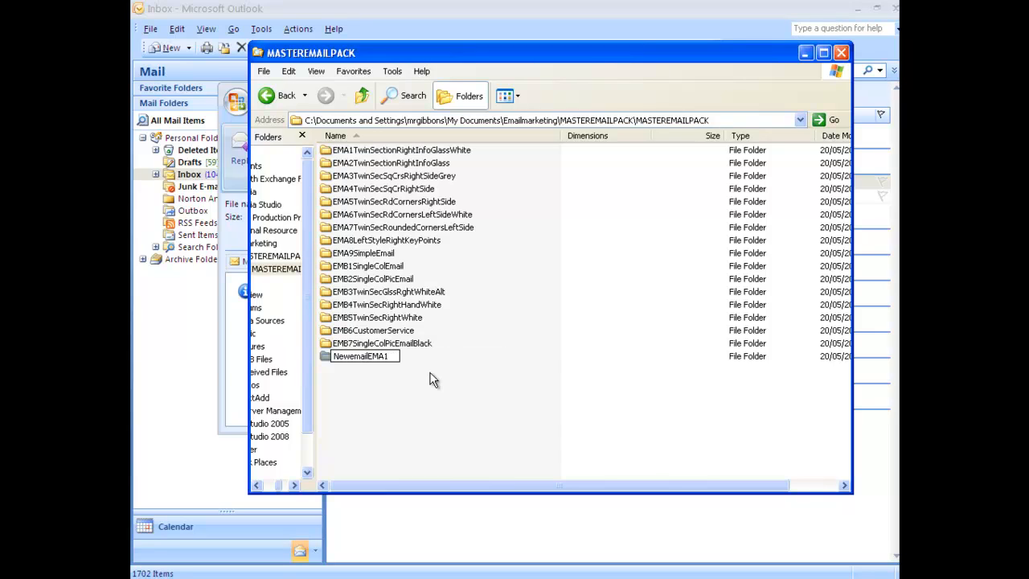
key(Return)
click(356, 354)
click(356, 381)
click(355, 380)
click(362, 364)
click(399, 153)
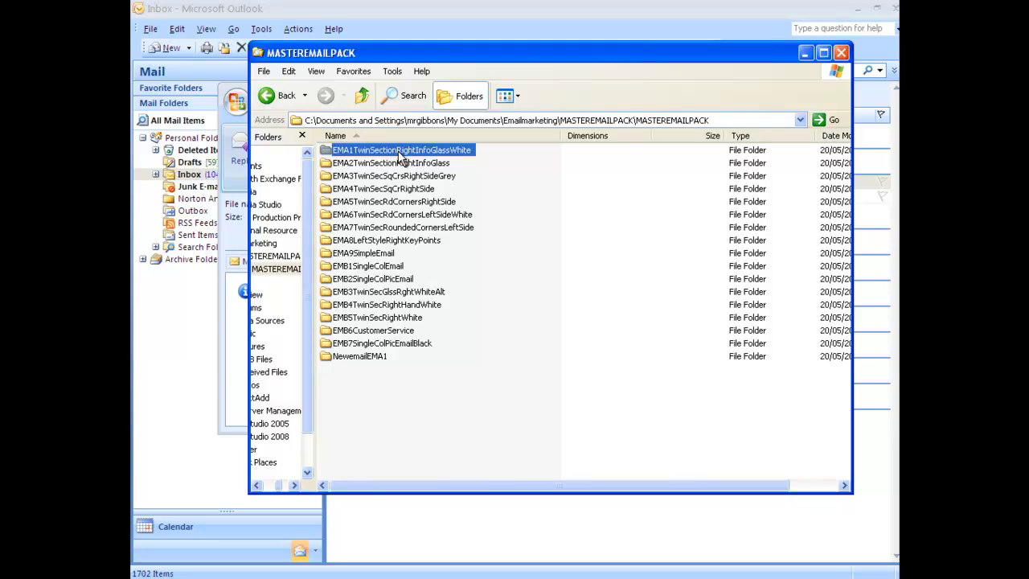
right_click(398, 151)
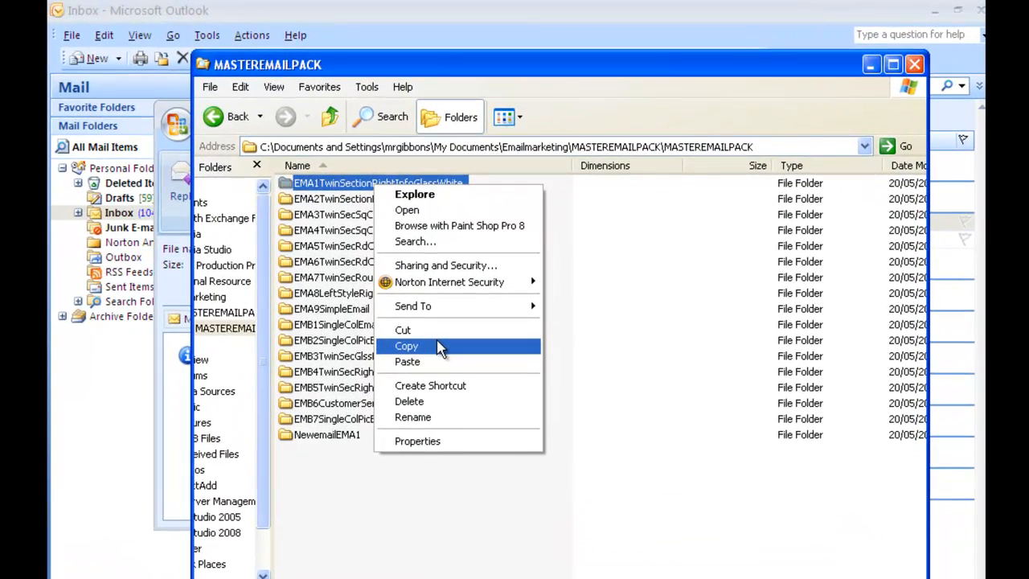
click(317, 491)
click(316, 485)
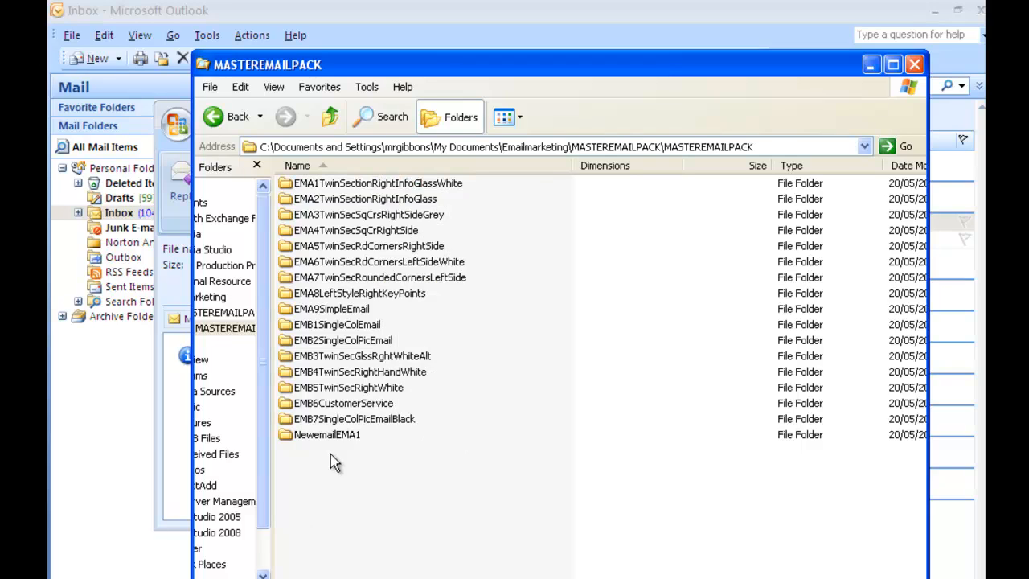
Open the NewemailEMA1 folder and rename its EMA1TwinSectionRightInfoGlassWhite.htm file as NewemailEMA1.htm.
click(341, 425)
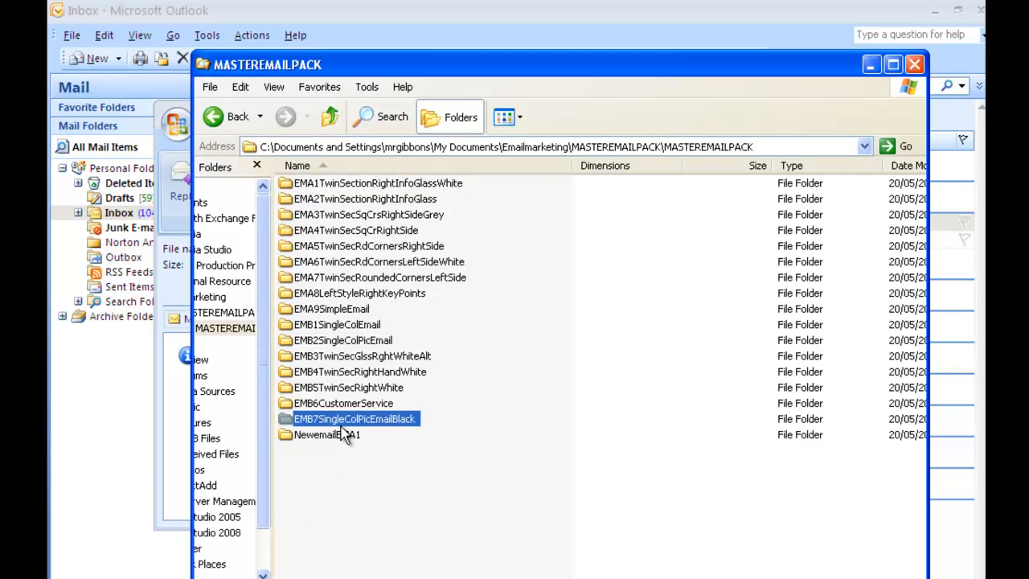
click(338, 435)
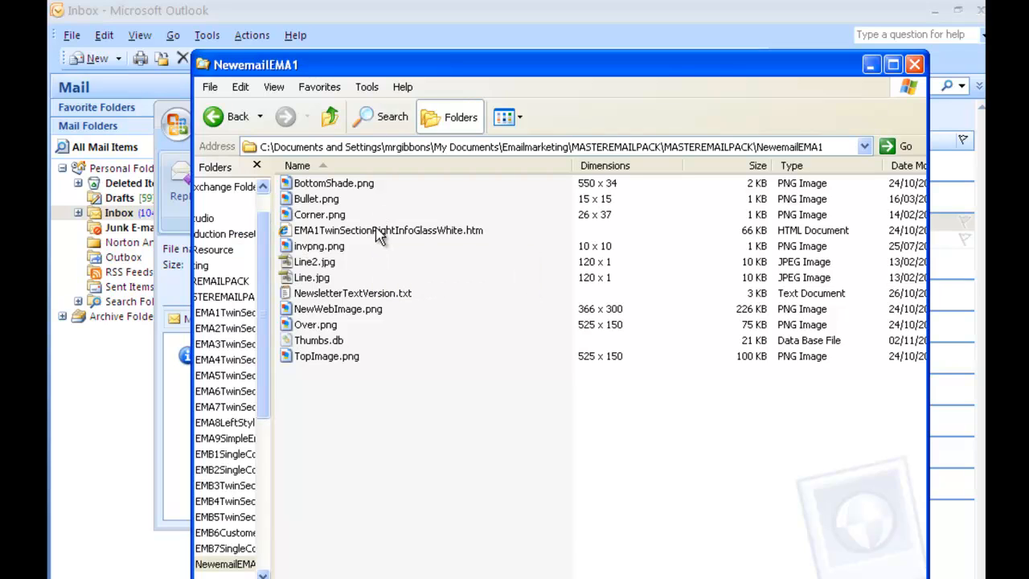
click(438, 231)
click(464, 231)
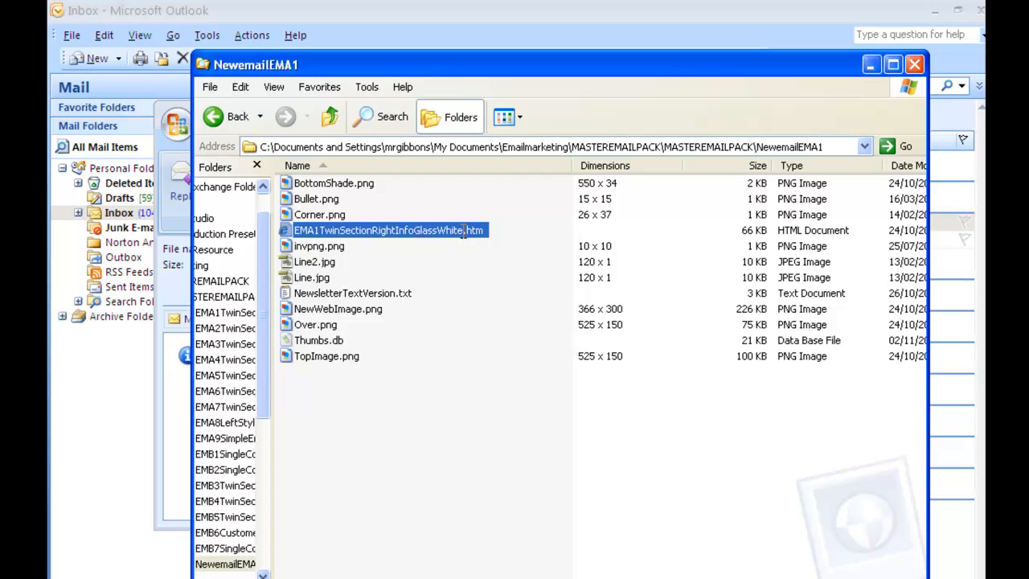
drag(464, 232, 125, 239)
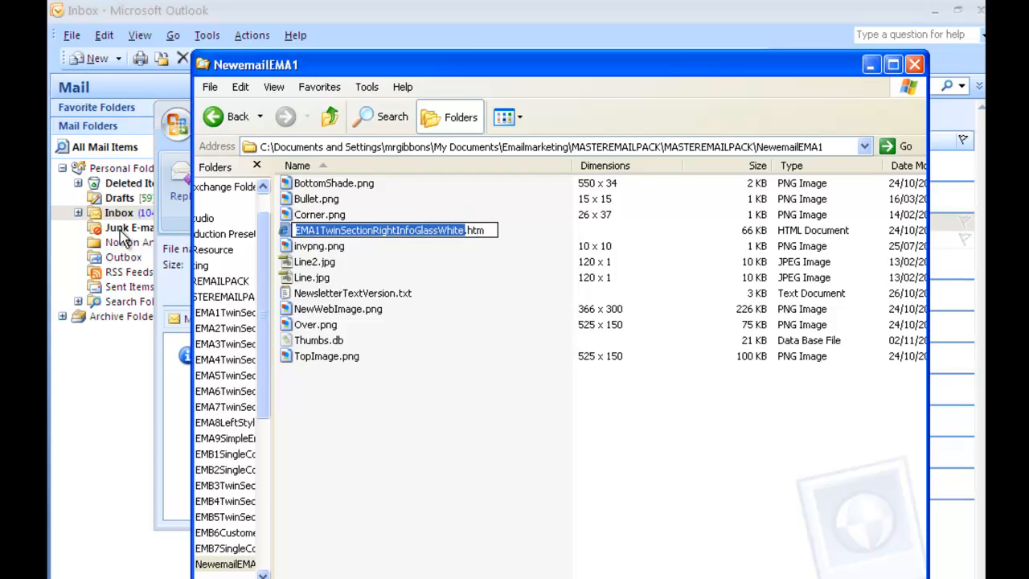
text(New)
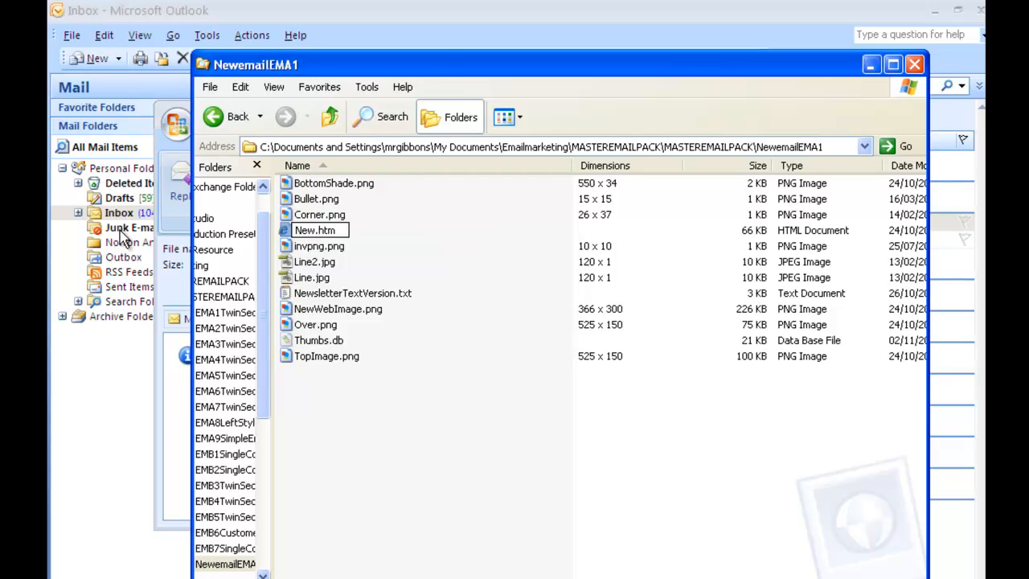
text(e-mai)
key(BackSpace)
key(BackSpace)
key(BackSpace)
key(BackSpace)
text(mailEMA1)
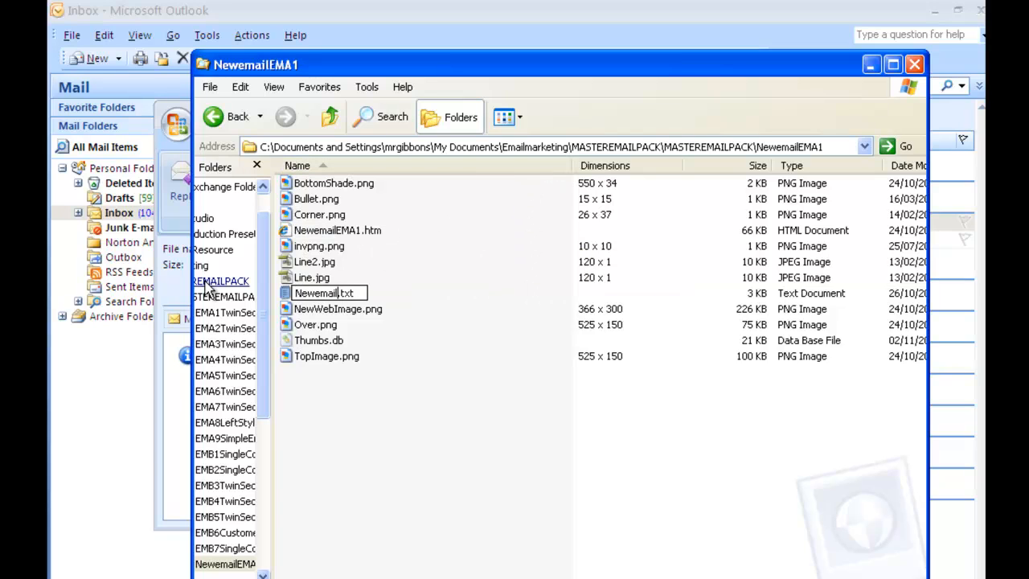
Rename the NewsletterTextVersion.txt file in the NewemailEMA1 folder as NewemailEMA1.txt.
text(EMA1)
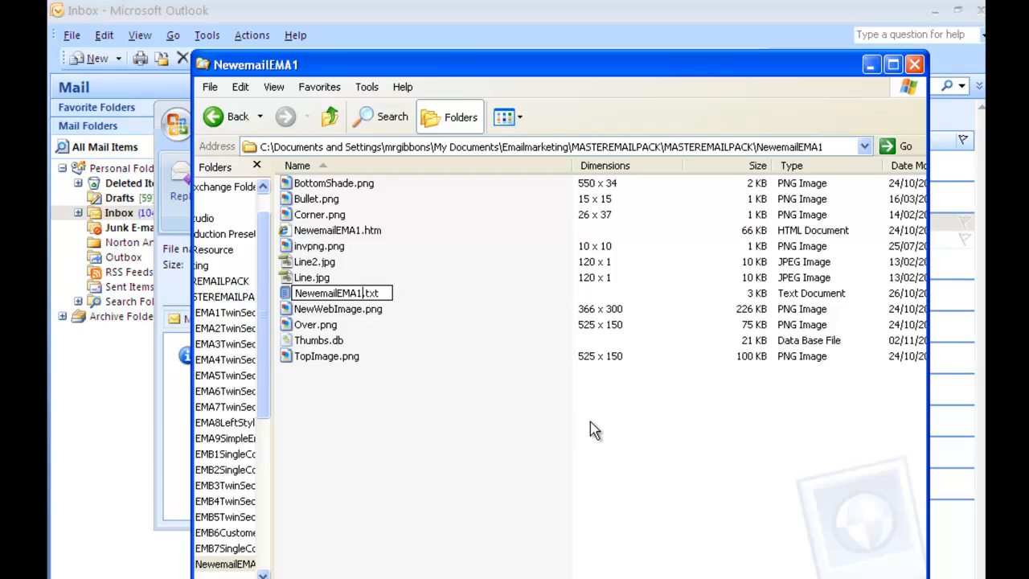
key(Return)
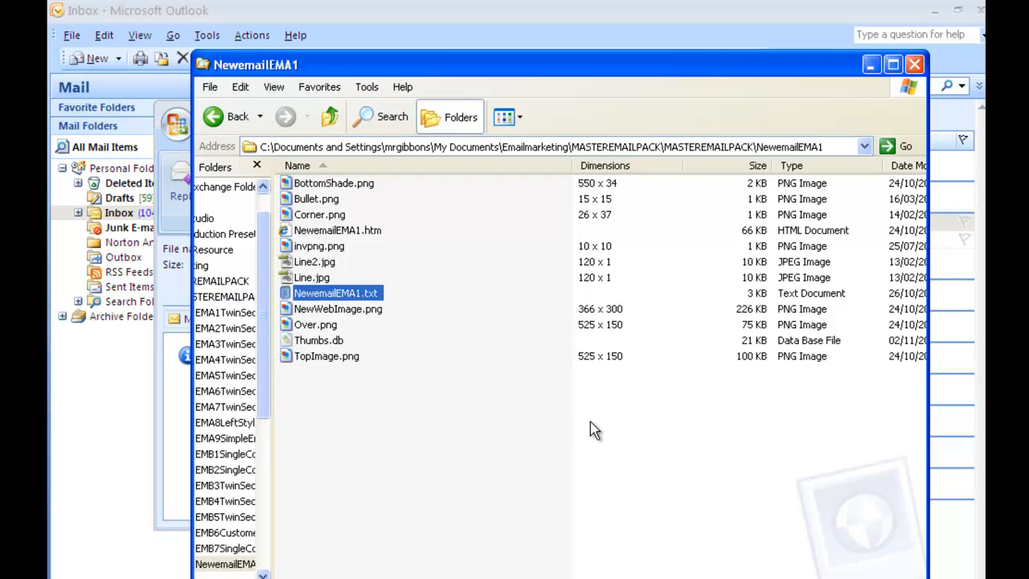
click(591, 422)
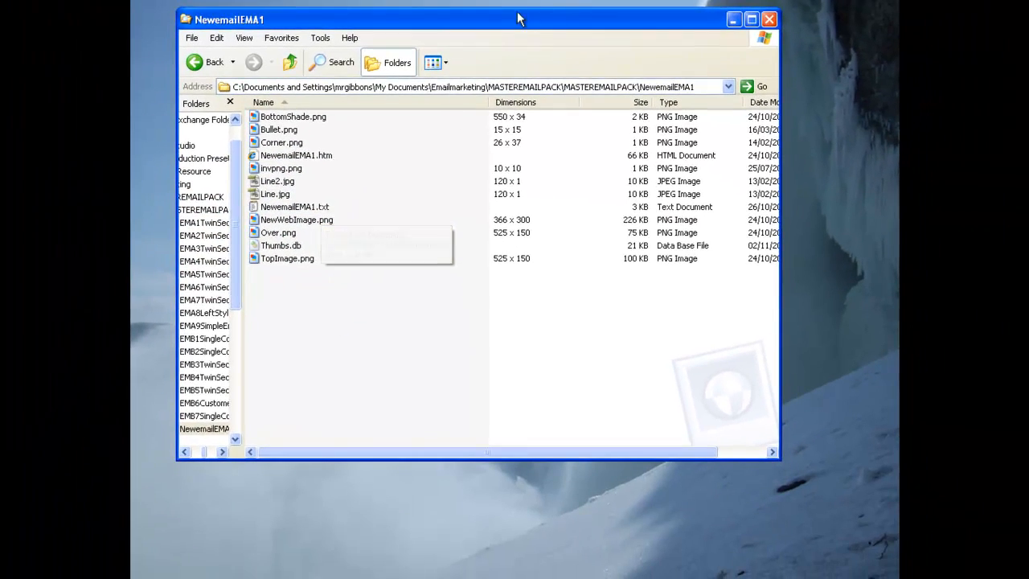
Show the NewemailEMA1 folder as thumbnails and view TopImage.png in Windows Picture and Fax Viewer, closing the viewer when done.
click(447, 64)
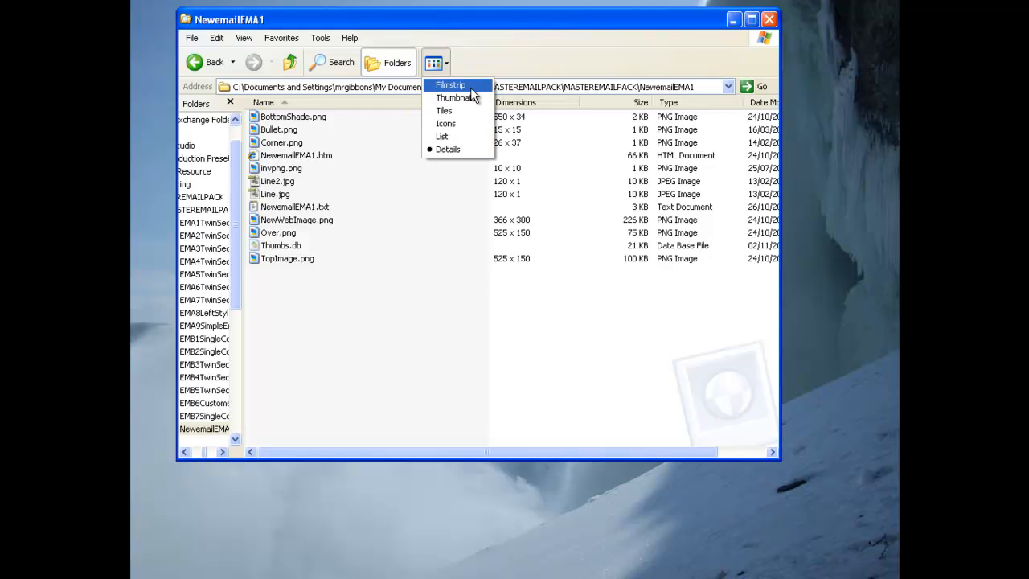
click(471, 98)
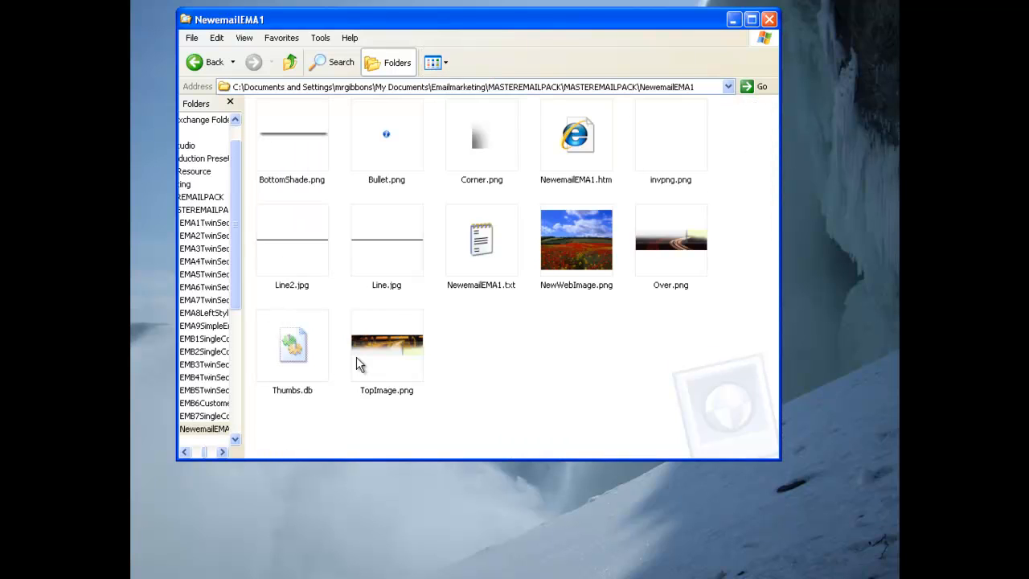
click(356, 358)
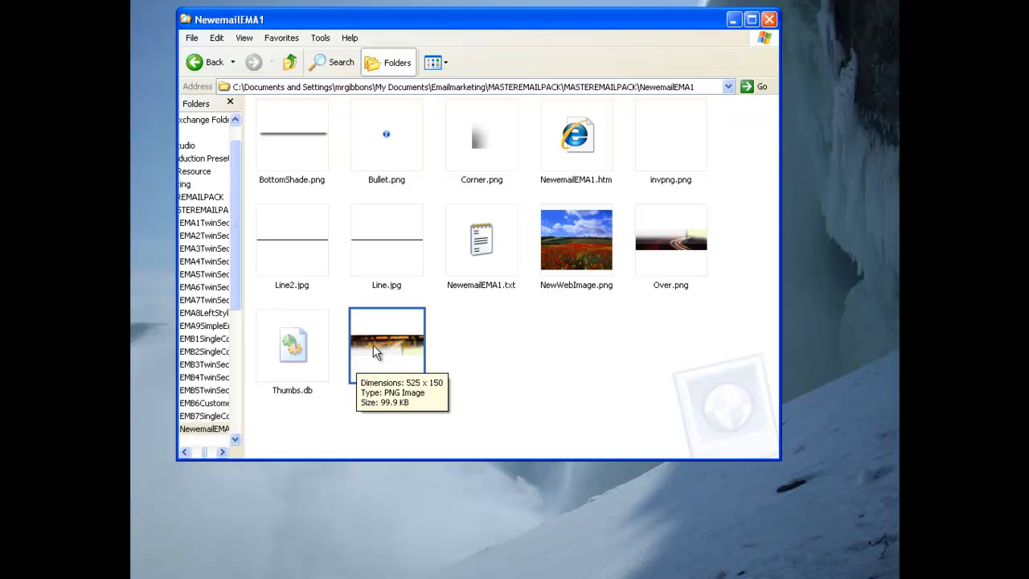
right_click(381, 336)
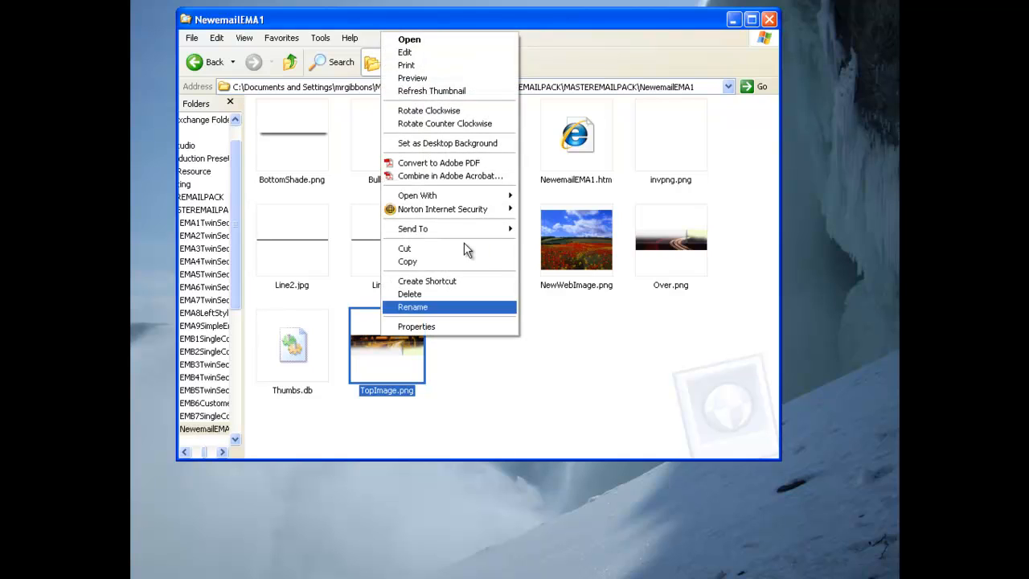
mouse_move(485, 194)
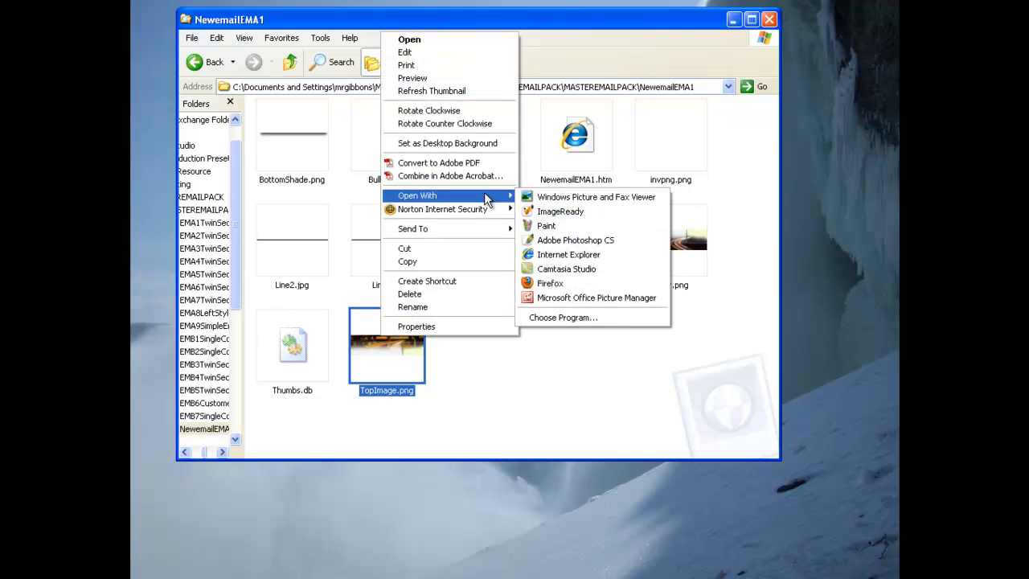
click(592, 201)
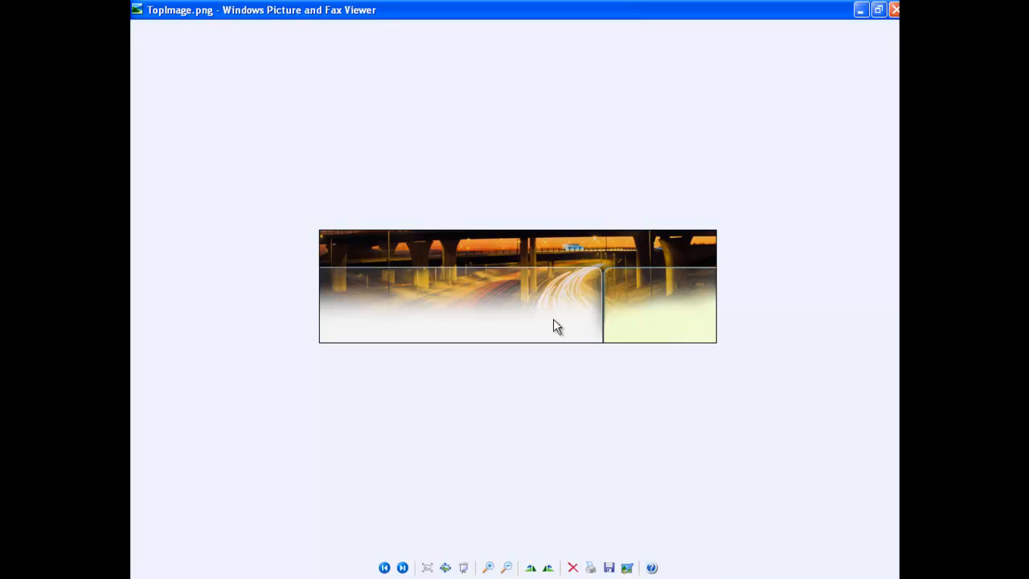
click(894, 9)
Open NewemailEMA1.htm in Microsoft Word and go to the company name heading and body text.
click(568, 144)
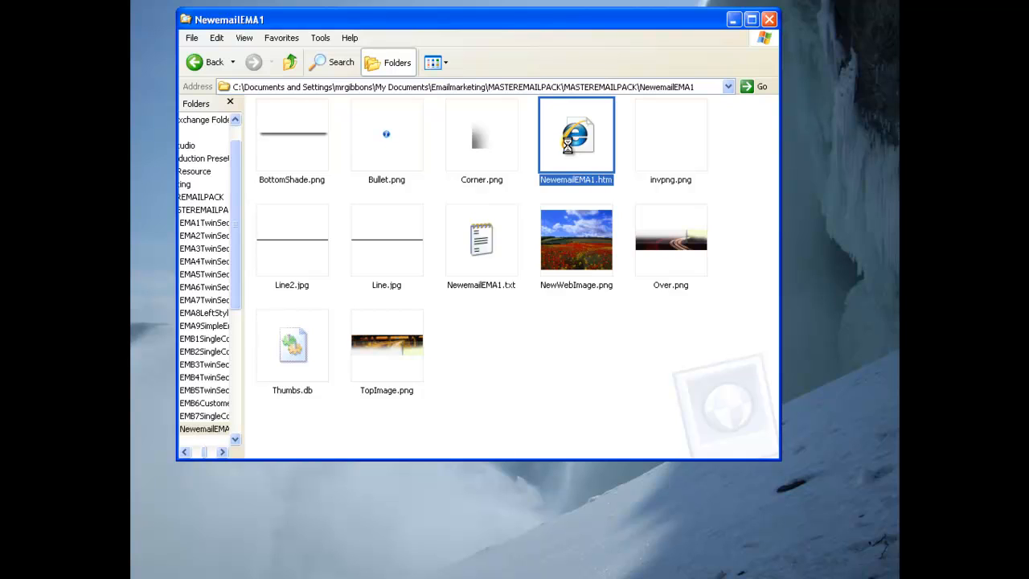
right_click(569, 151)
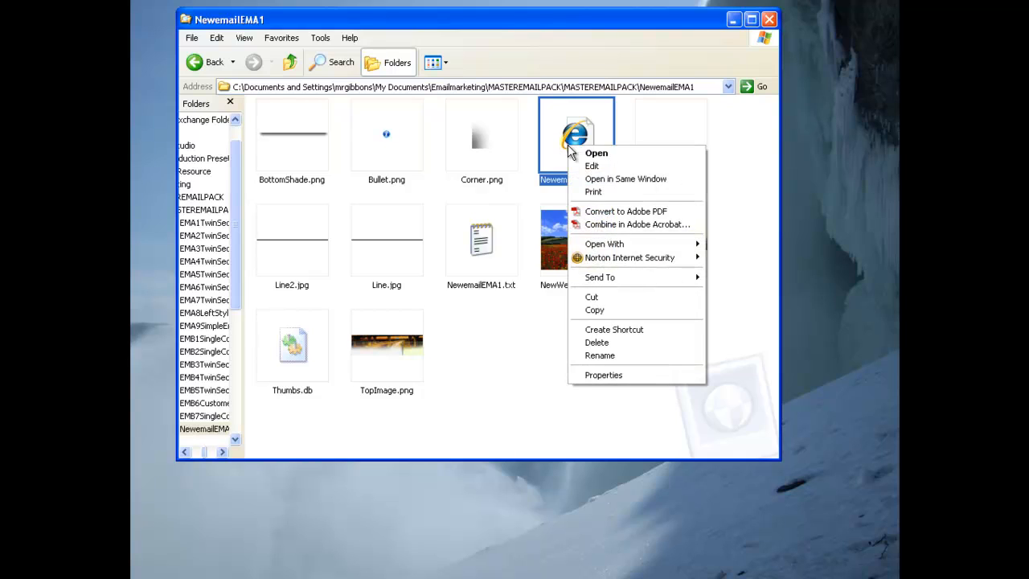
mouse_move(646, 249)
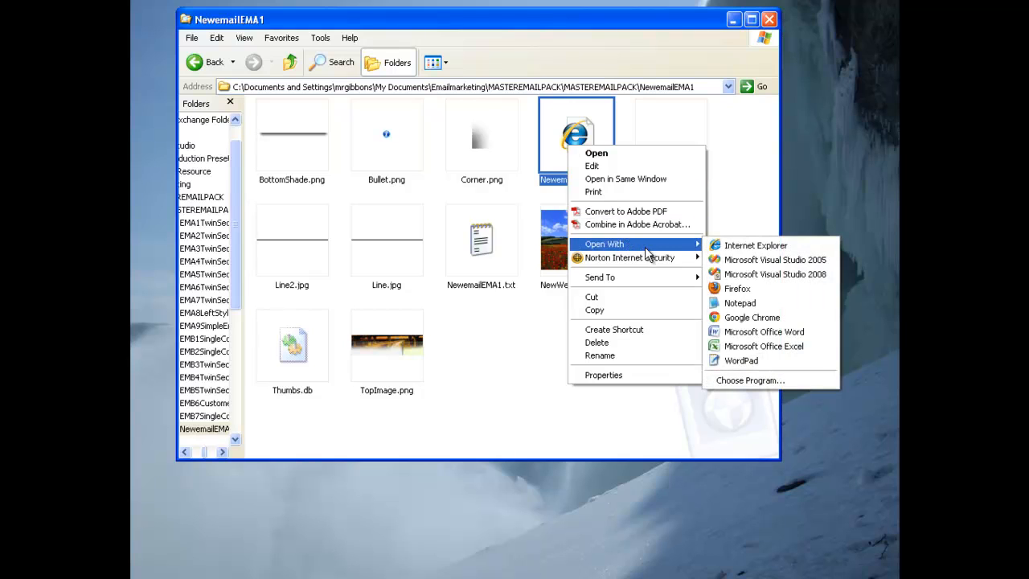
click(782, 332)
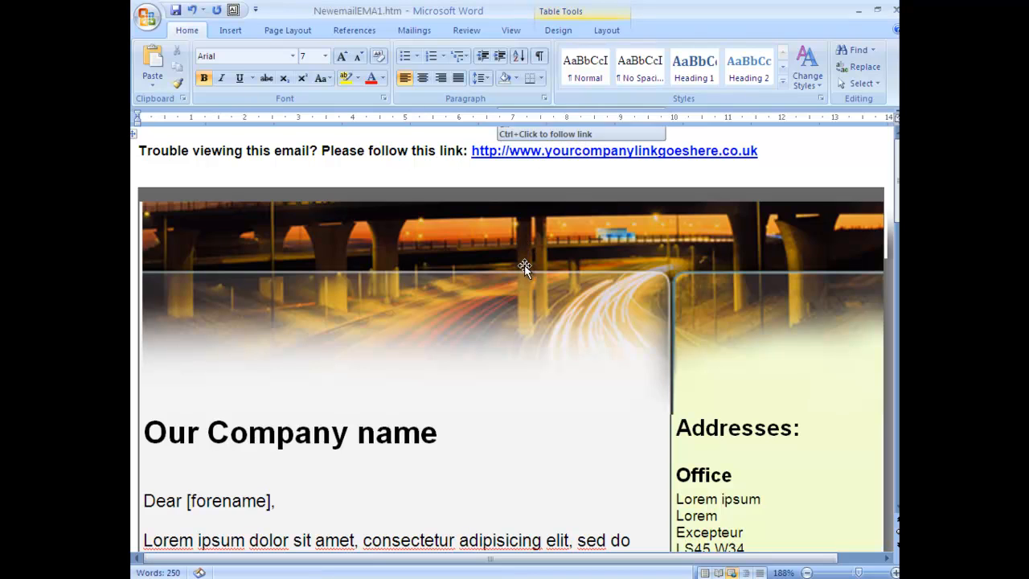
scroll(524, 265, down, 5)
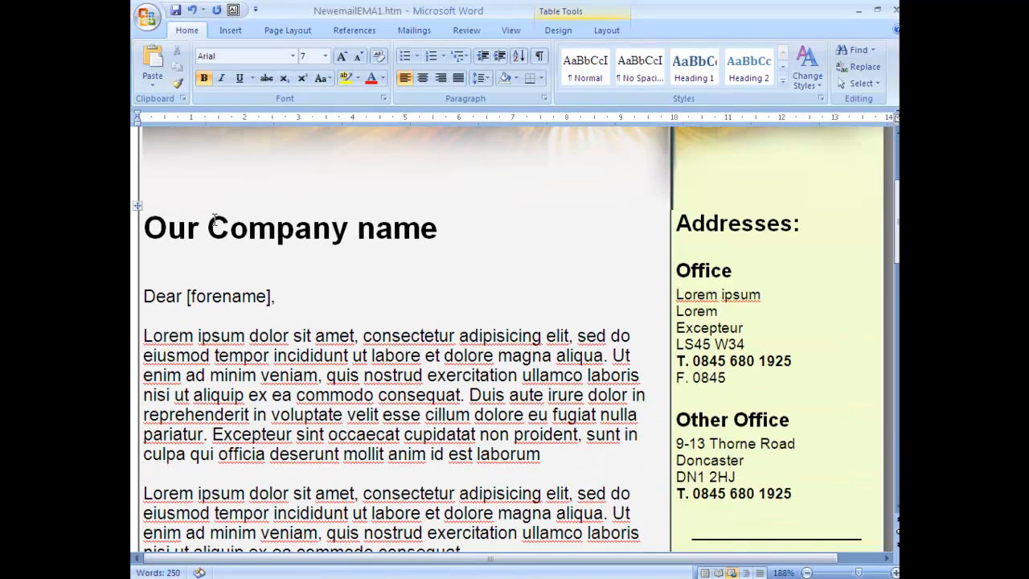
Replace the "Our Company name" heading with "My company name".
click(150, 228)
drag(149, 228, 471, 243)
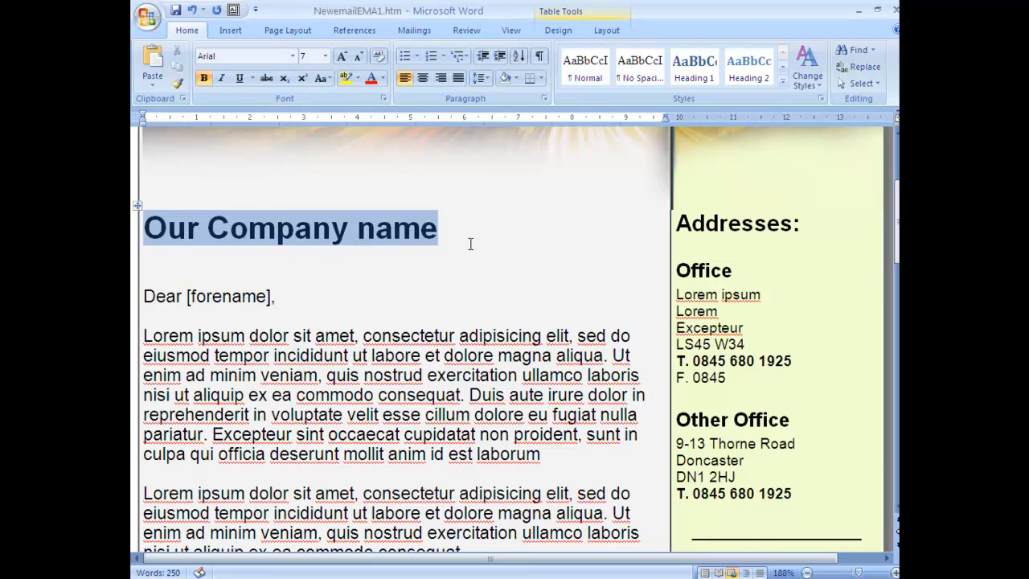
click(471, 243)
text(My company name)
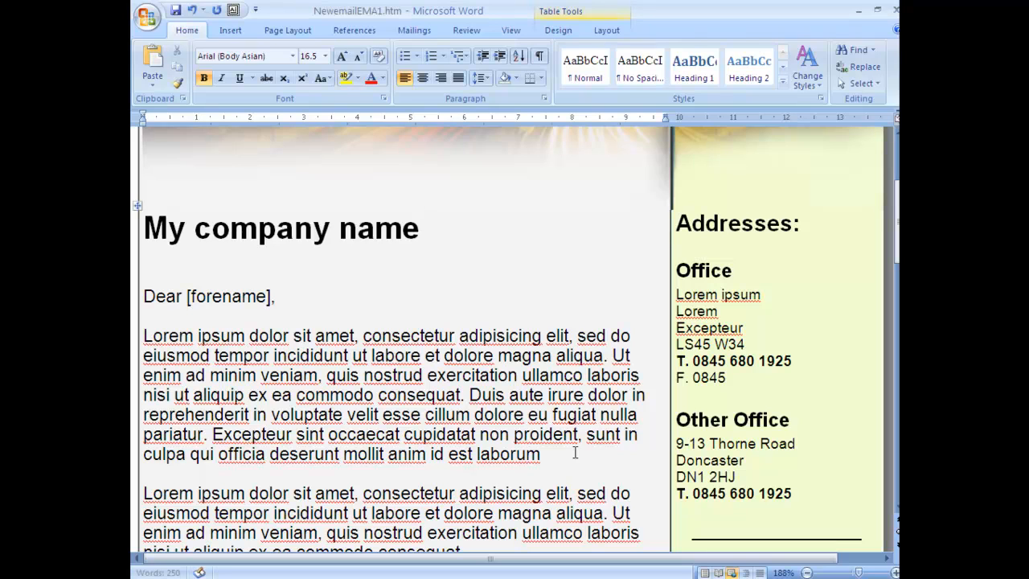
Replace the placeholder body paragraphs with "This is my newsletter. This is a newsletter to show you how it all works. It's very simple really!".
scroll(446, 387, down, 1)
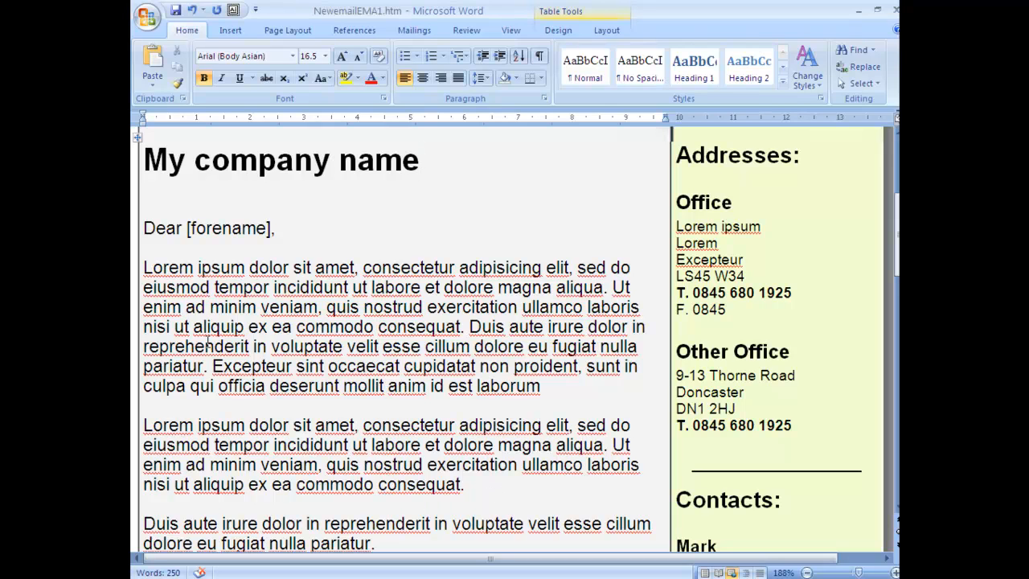
drag(269, 386, 365, 568)
click(404, 453)
drag(403, 452, 458, 441)
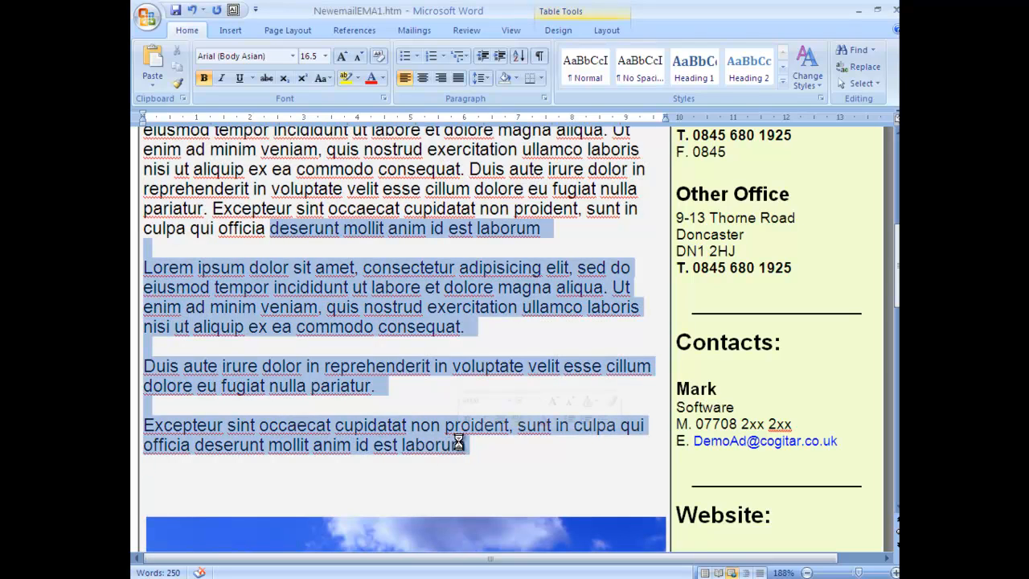
key(Delete)
scroll(416, 334, up, 3)
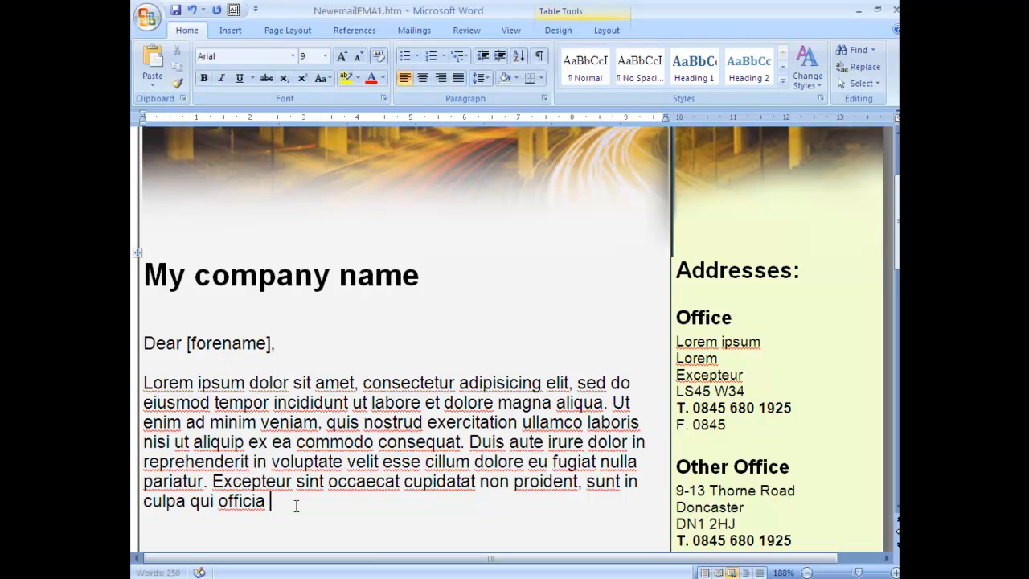
drag(270, 500, 143, 383)
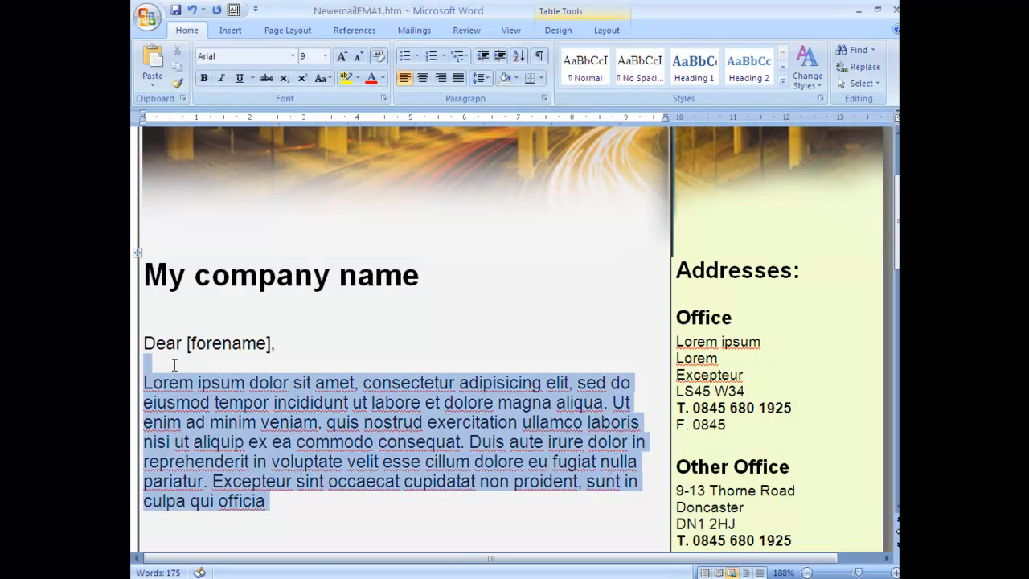
text(This is my newsletter. This is a newsletter to show you how it all works.)
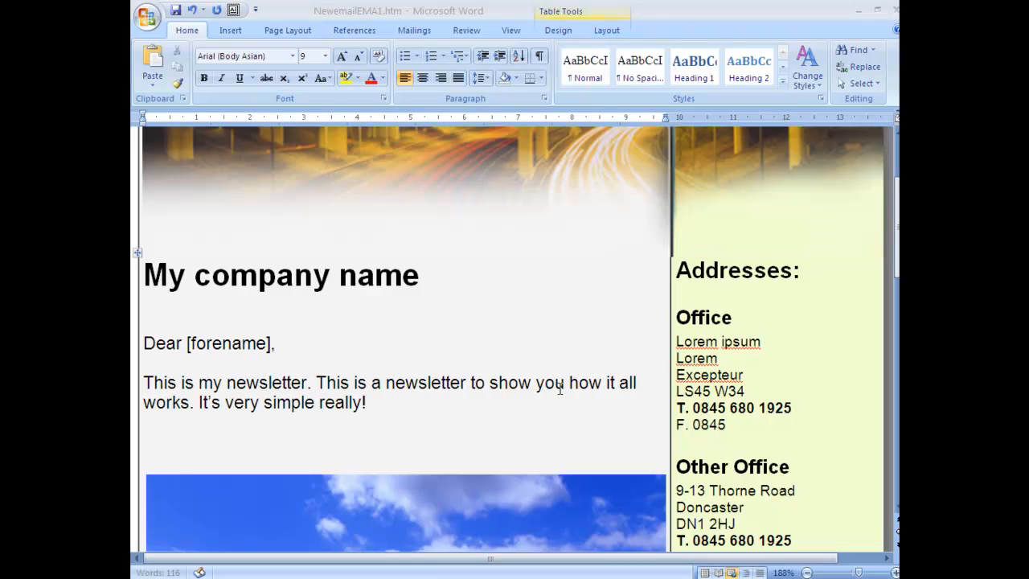
click(753, 381)
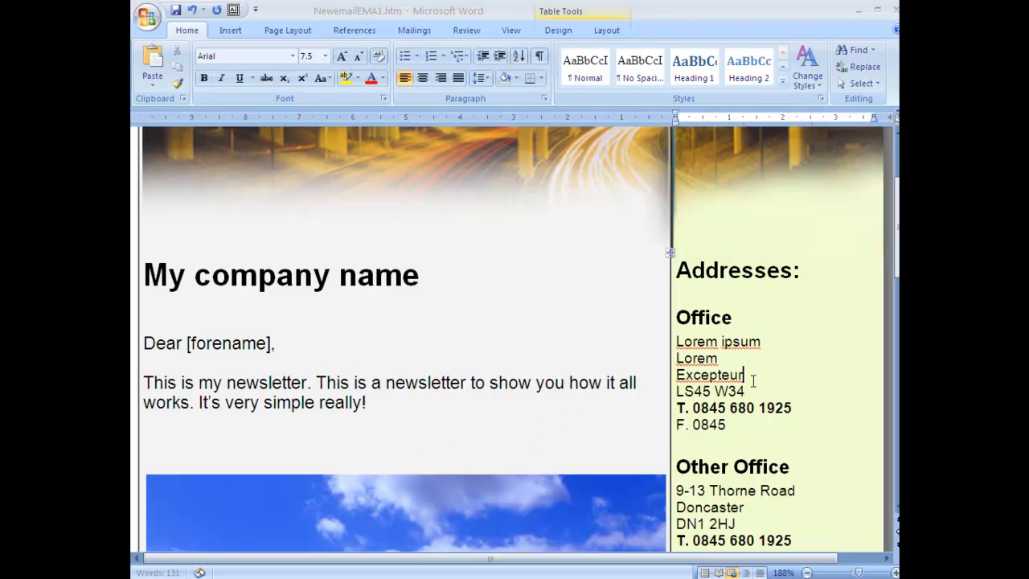
click(797, 407)
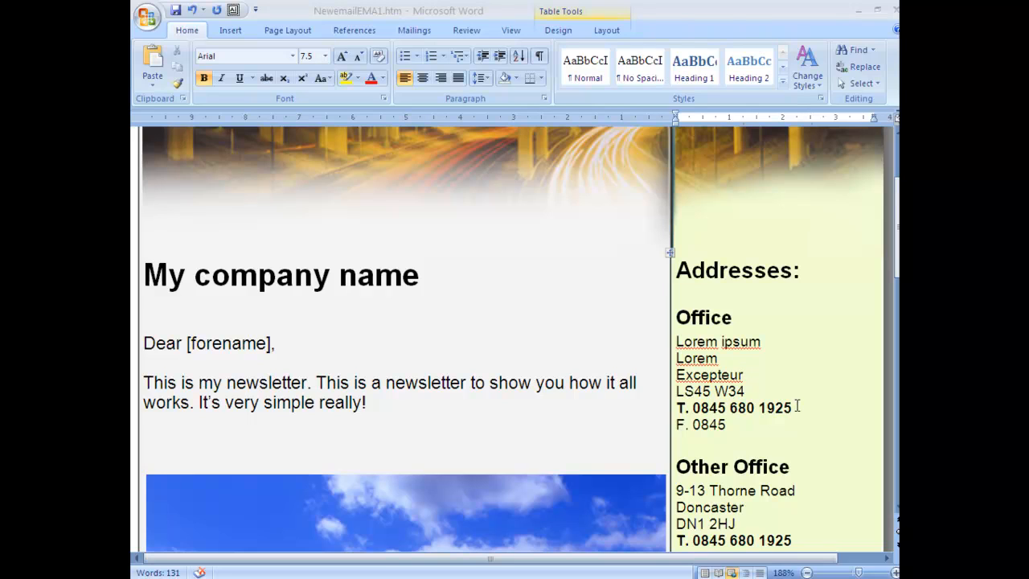
text(7777777)
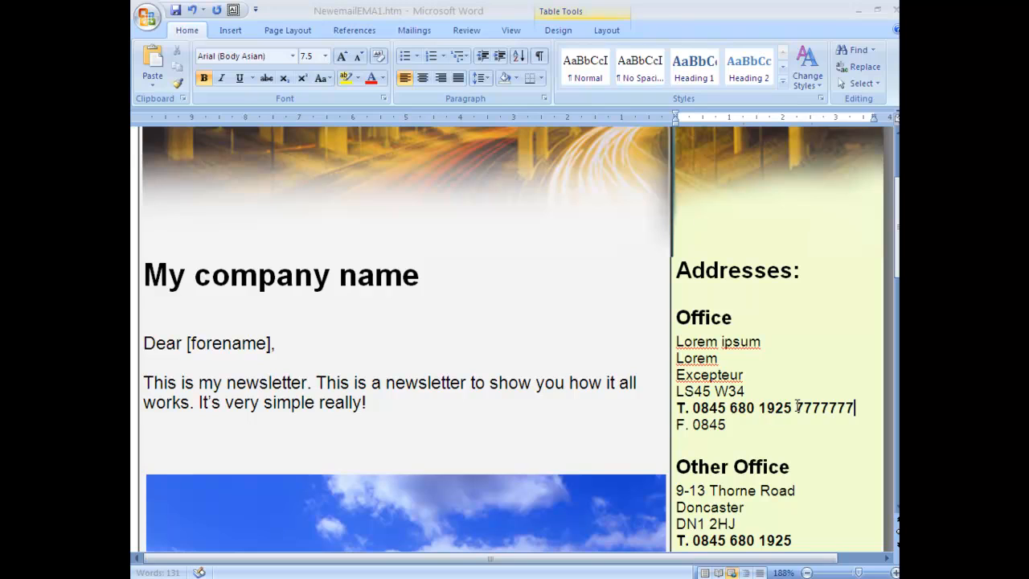
text(88888)
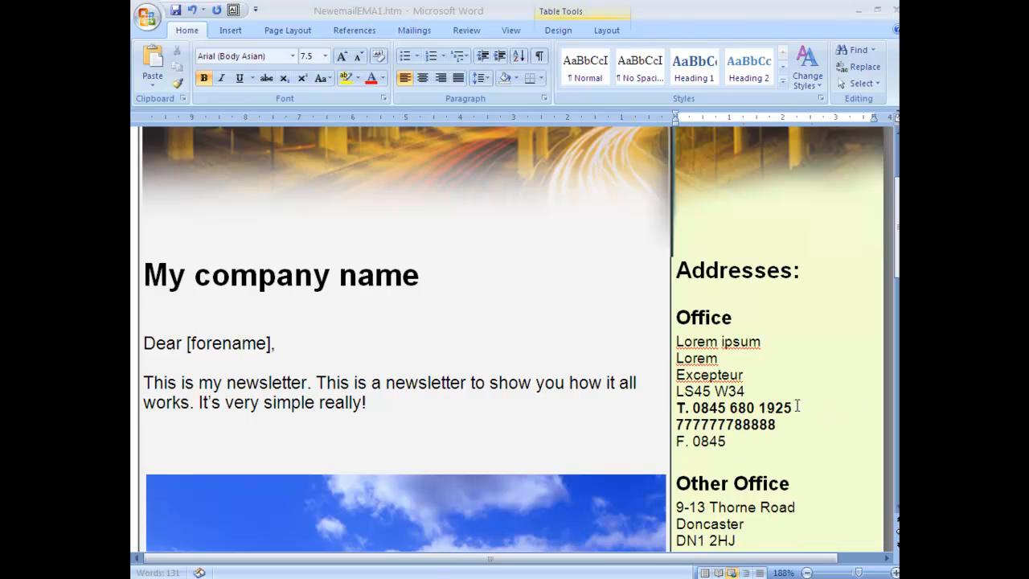
key(BackSpace)
key(BackSpace)
key(BackSpace)
key(BackSpace)
key(BackSpace)
key(BackSpace)
key(BackSpace)
key(BackSpace)
key(BackSpace)
key(BackSpace)
key(BackSpace)
key(BackSpace)
key(BackSpace)
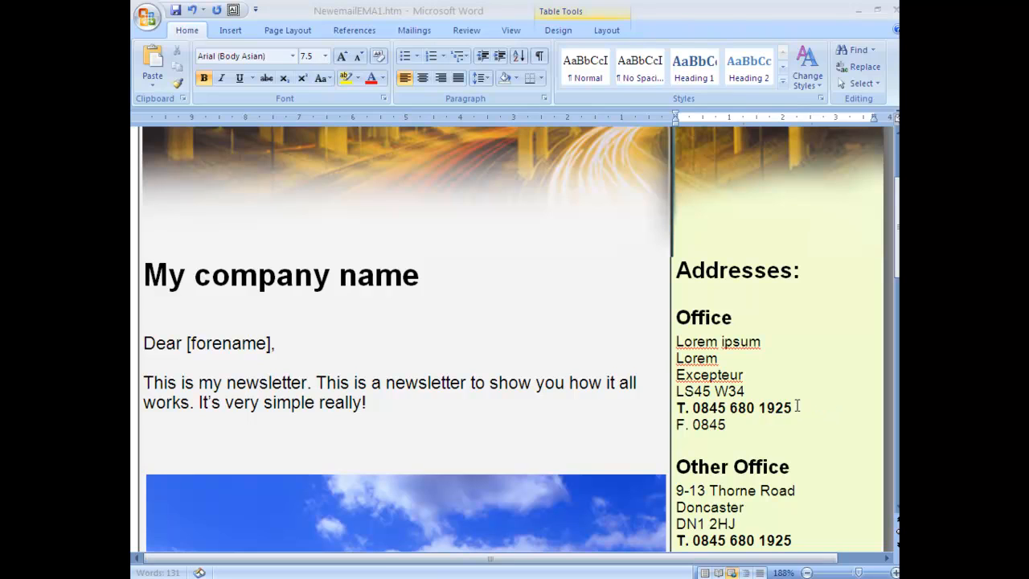
key(BackSpace)
key(BackSpace)
key(BackSpace)
text(925)
Save the document over NewemailEMA1.htm as Web Page, Filtered, accept removing the Office-specific tags, and close Word.
click(148, 19)
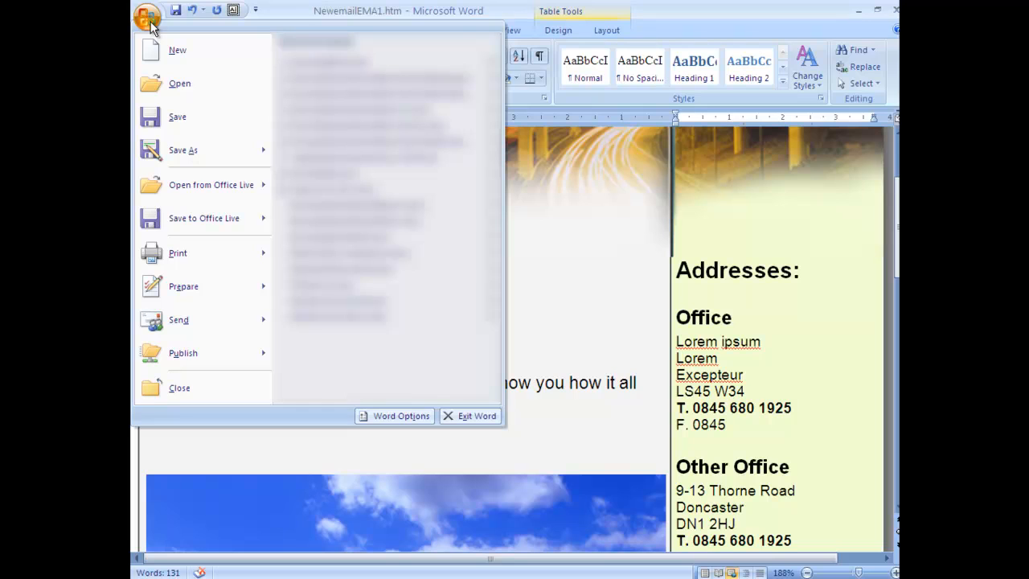
mouse_move(223, 153)
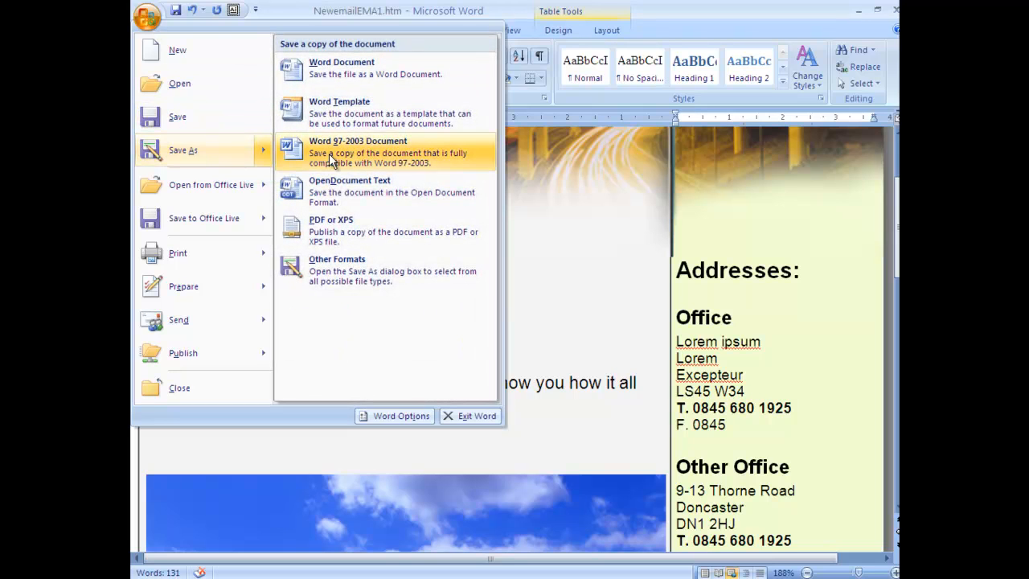
click(336, 267)
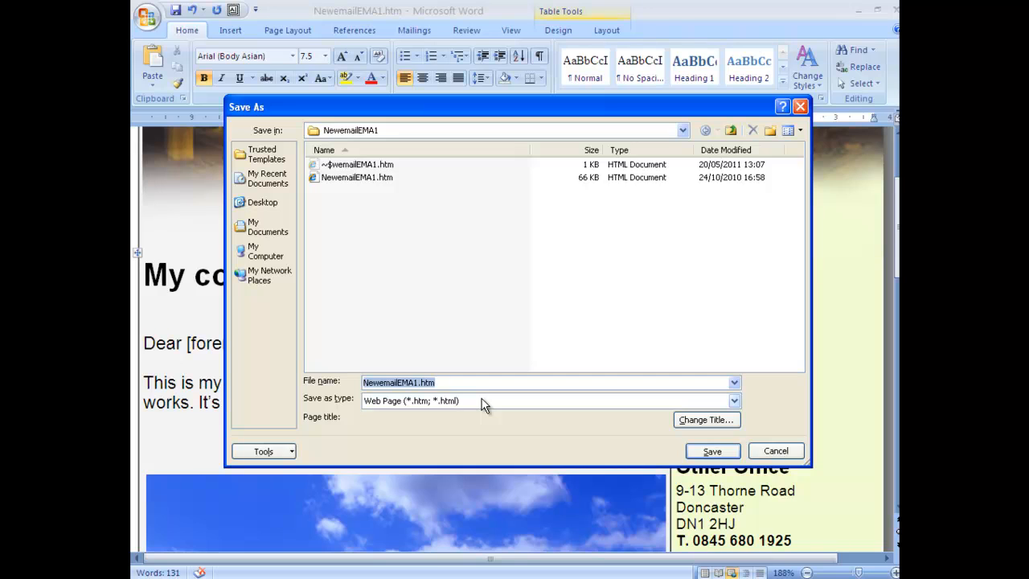
click(485, 401)
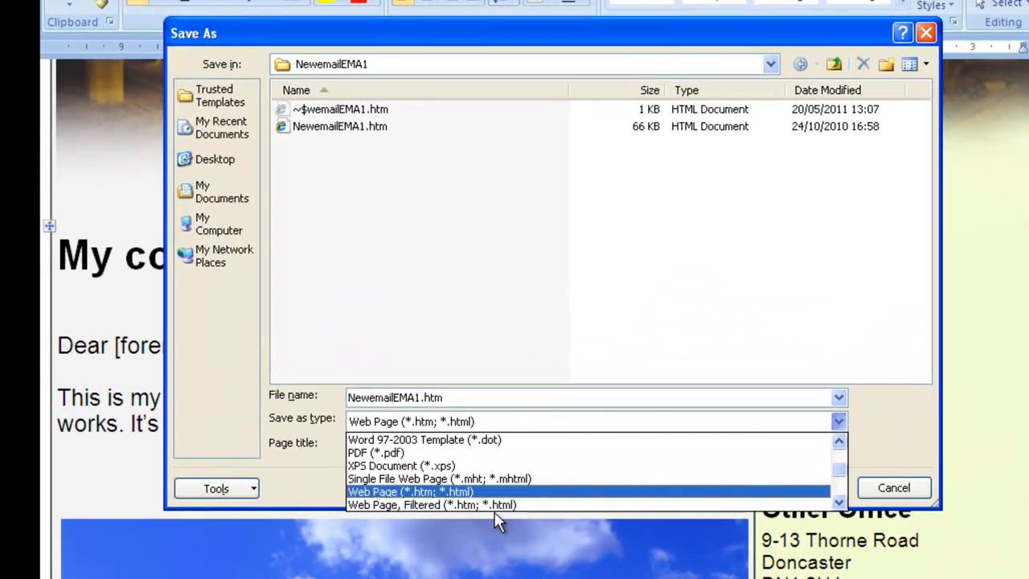
click(495, 507)
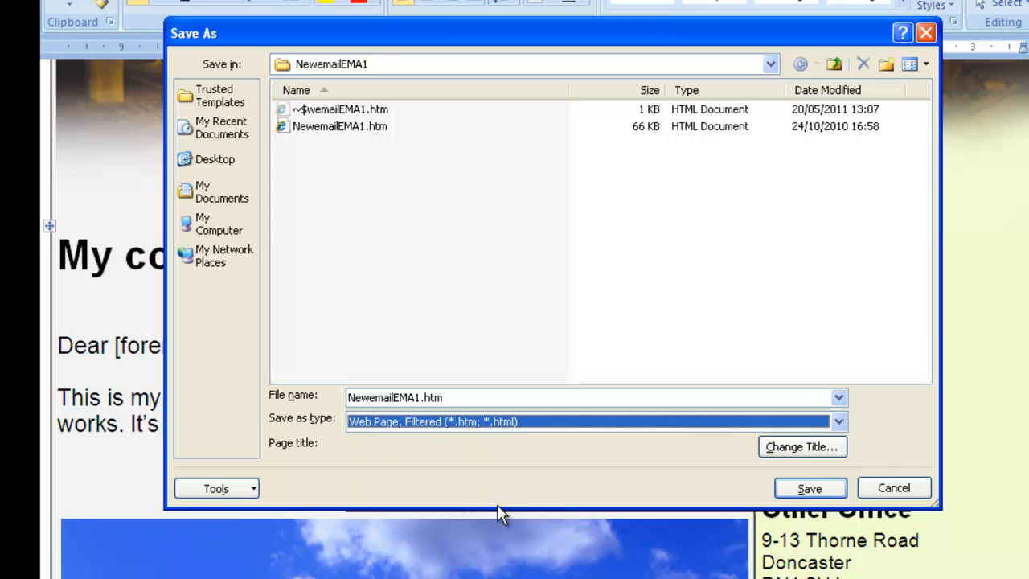
click(525, 424)
click(526, 424)
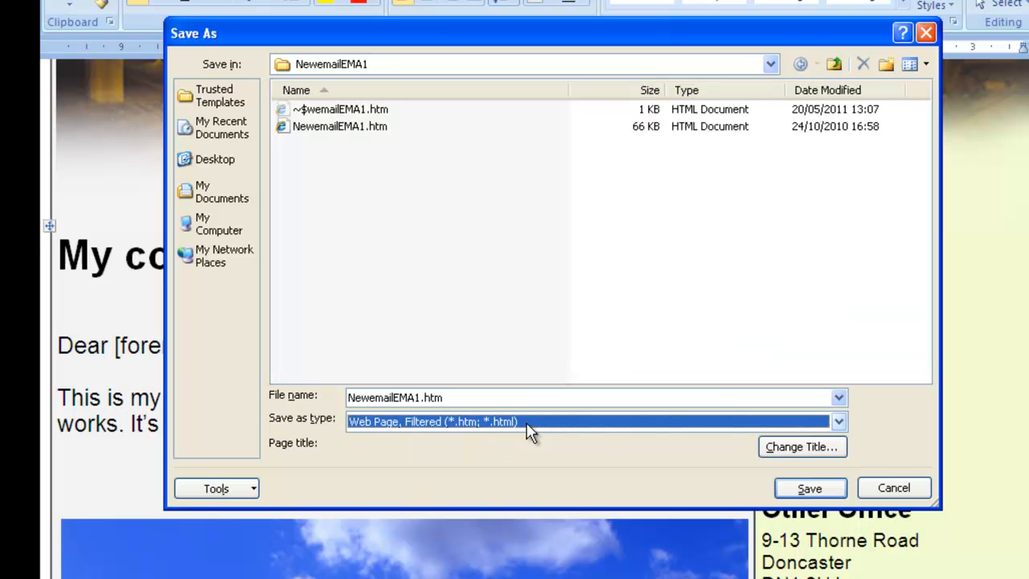
click(527, 425)
click(527, 424)
click(813, 497)
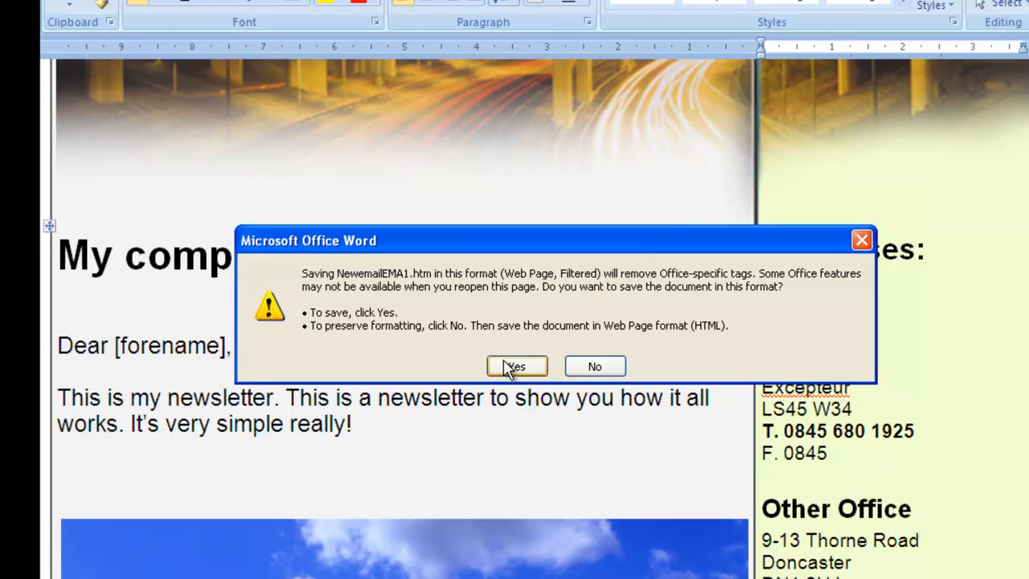
click(504, 364)
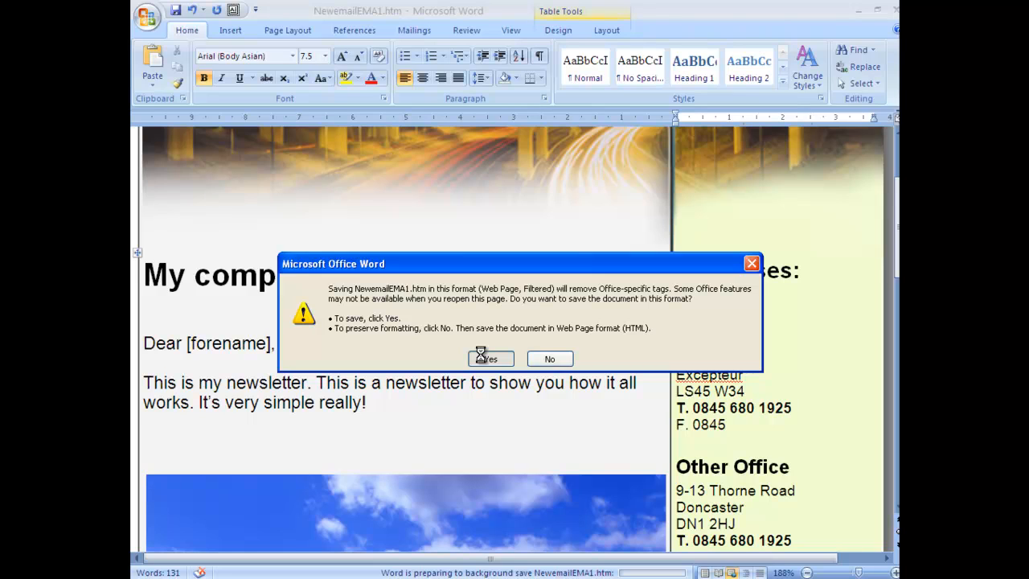
triple_click(480, 354)
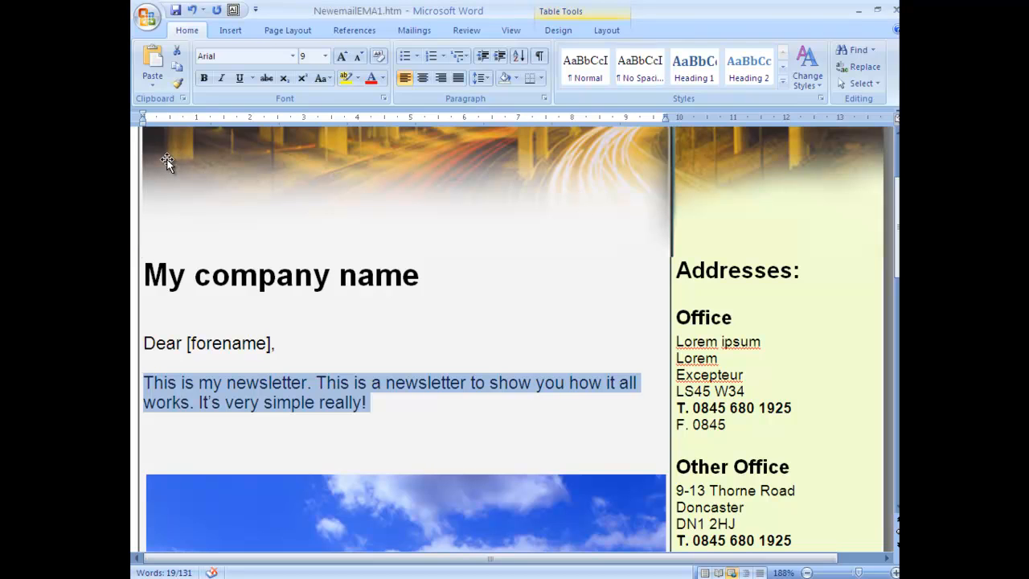
scroll(169, 174, up, 2)
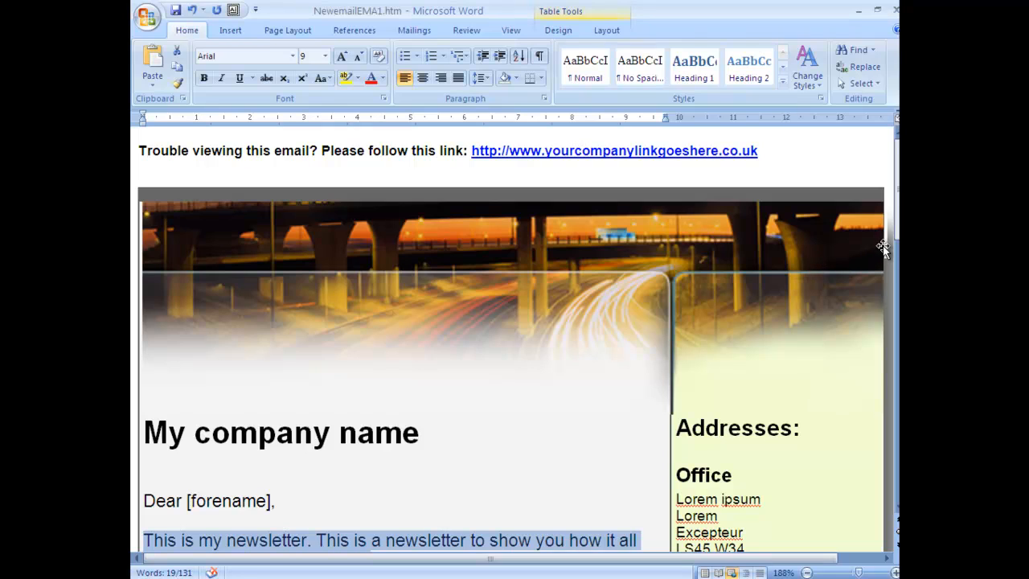
click(894, 9)
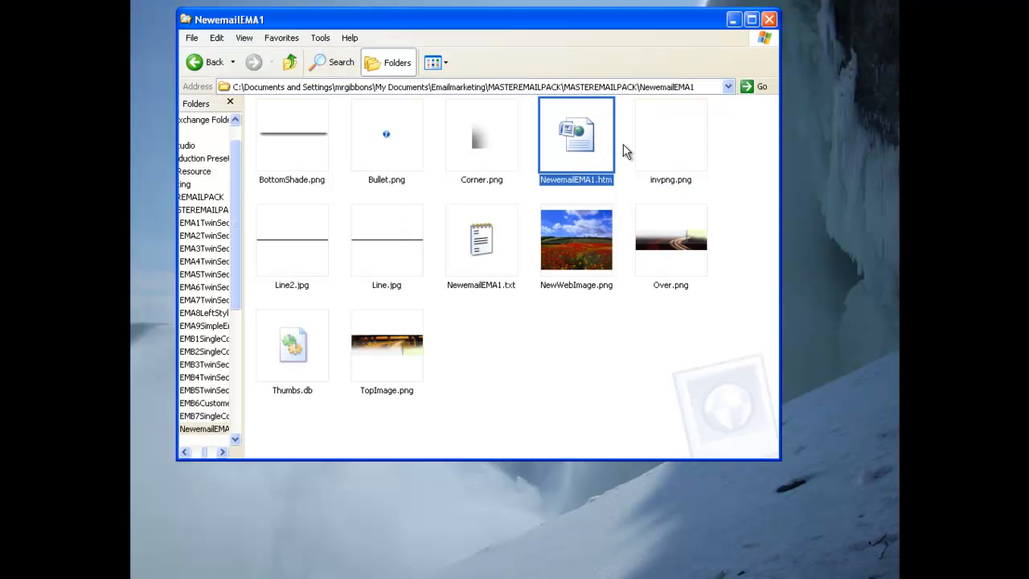
Open NewemailEMA1.htm in Internet Explorer, check the whole newsletter page, and close the browser.
right_click(584, 140)
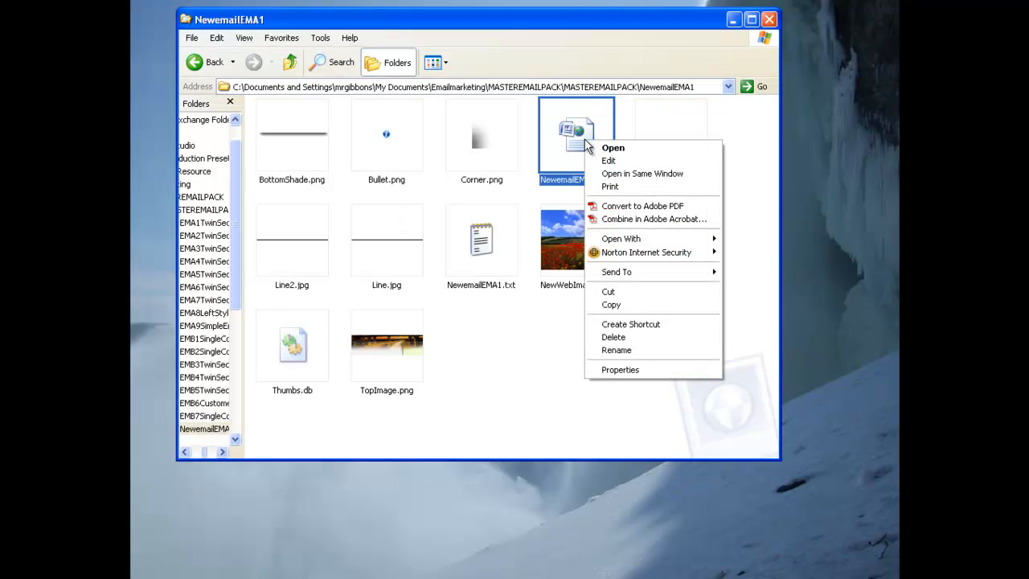
double_click(577, 130)
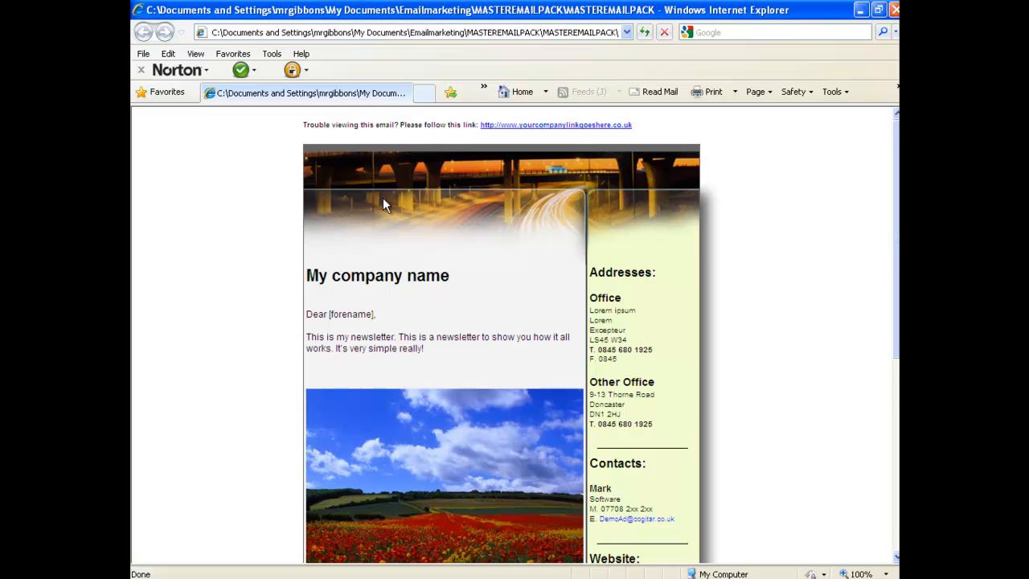
scroll(378, 264, down, 5)
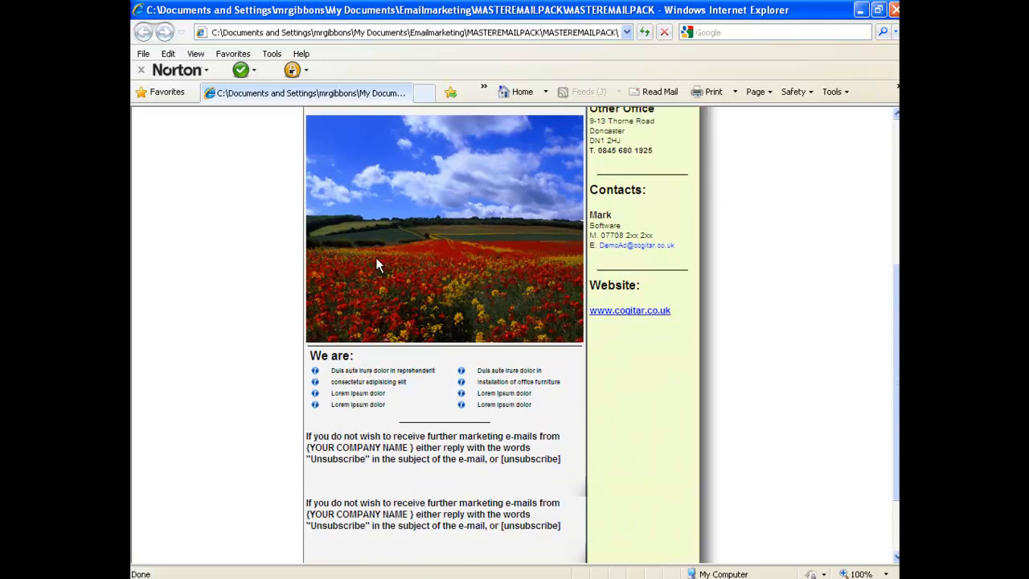
scroll(375, 259, down, 2)
scroll(375, 259, up, 6)
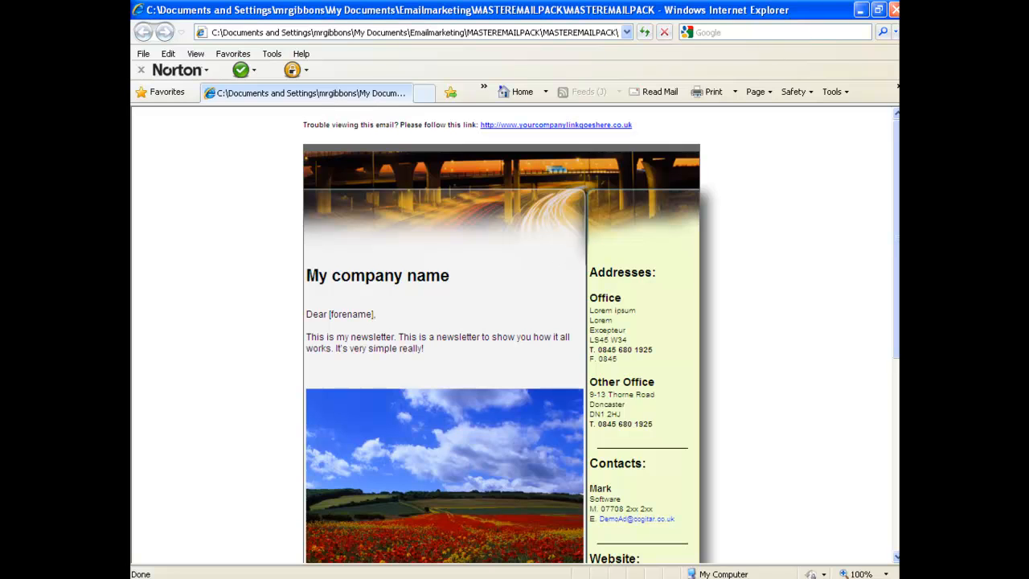
click(894, 9)
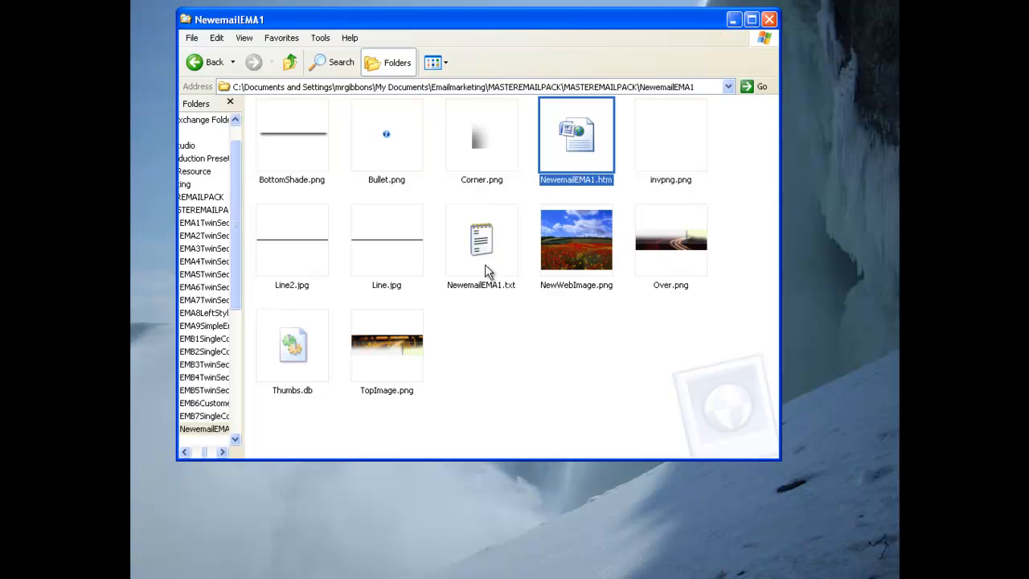
Open NewemailEMA1.txt in Notepad and maximize its window.
click(482, 267)
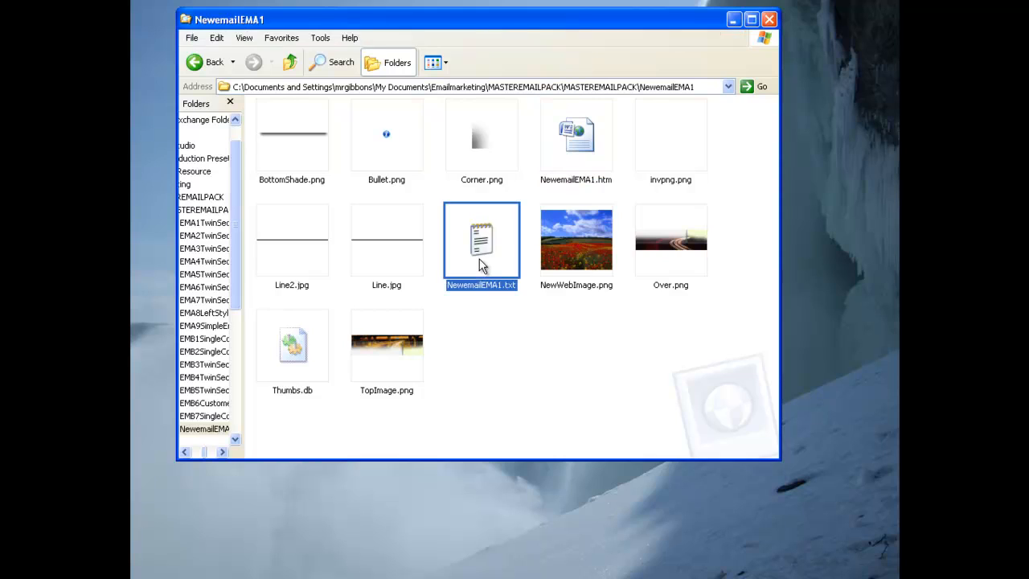
double_click(483, 267)
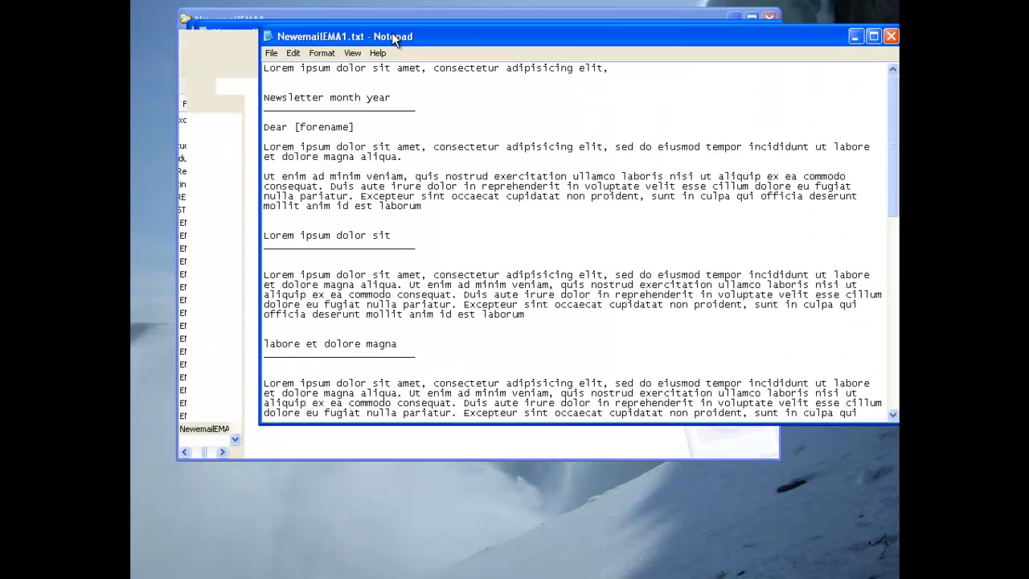
drag(391, 33, 334, 34)
double_click(334, 33)
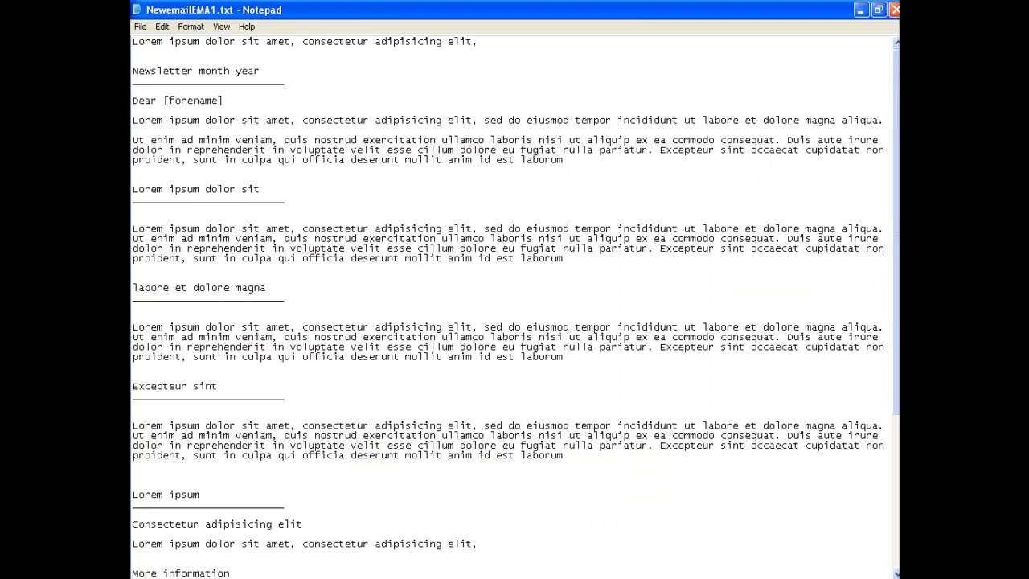
Replace the placeholder articles below the greeting with "This is my newsletter. This is a newsletter to show you how it all works. It's very simple really!".
key(shift+Page_Down)
key(shift+Up)
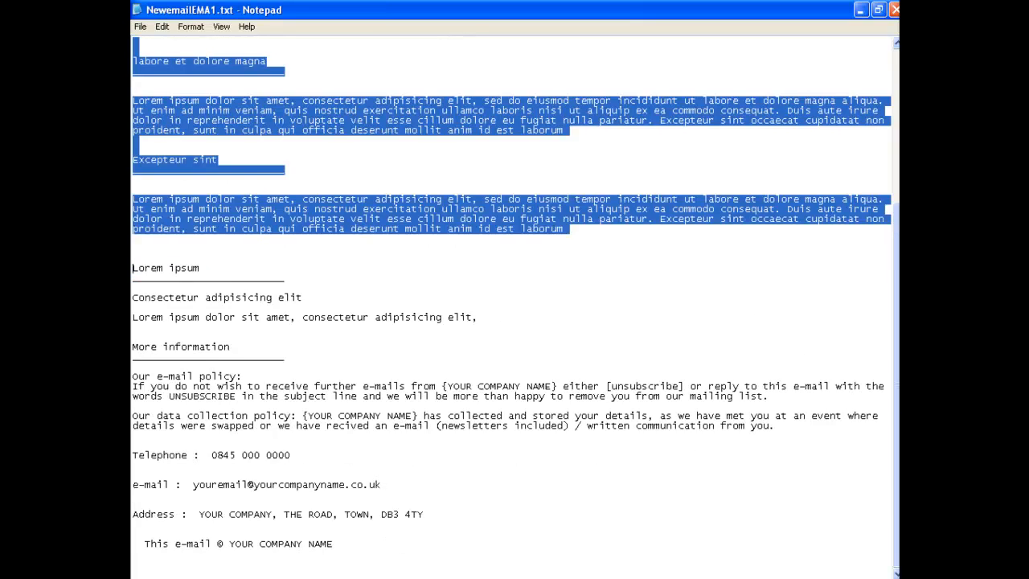
key(shift+Down)
key(Delete)
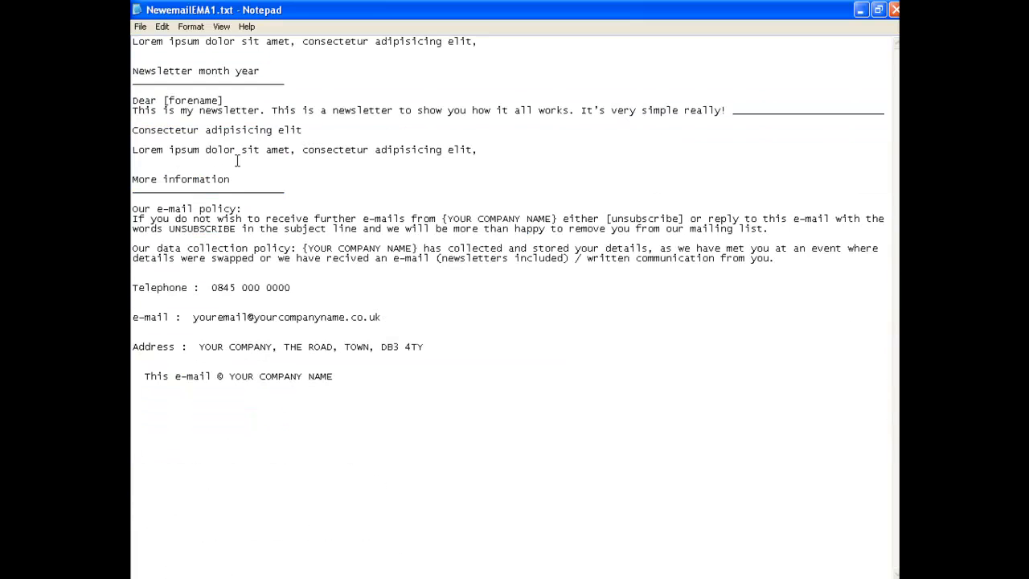
key(Return)
key(Return)
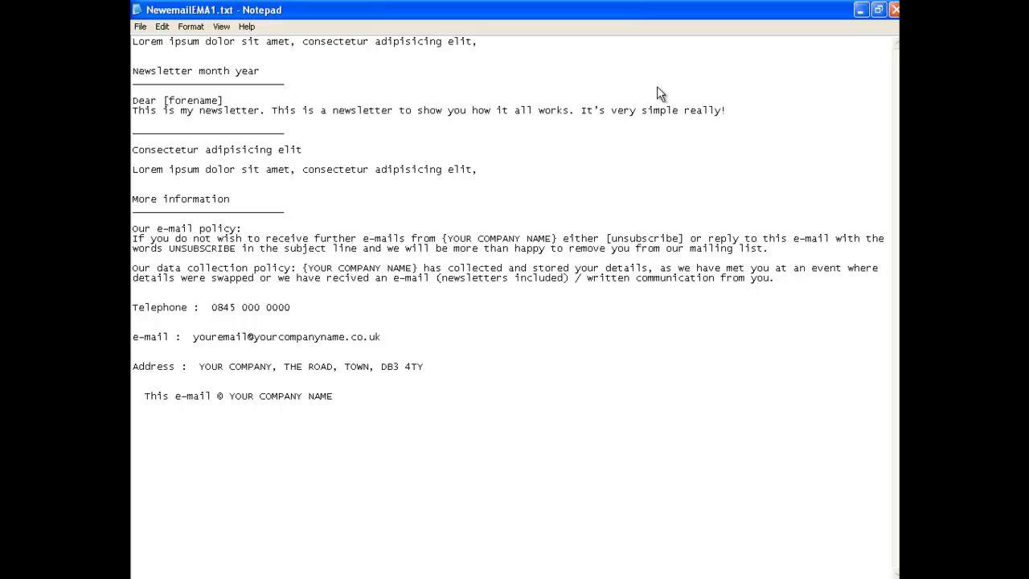
Close NewemailEMA1.txt with its changes saved and clear the file selection in the NewemailEMA1 folder.
click(894, 11)
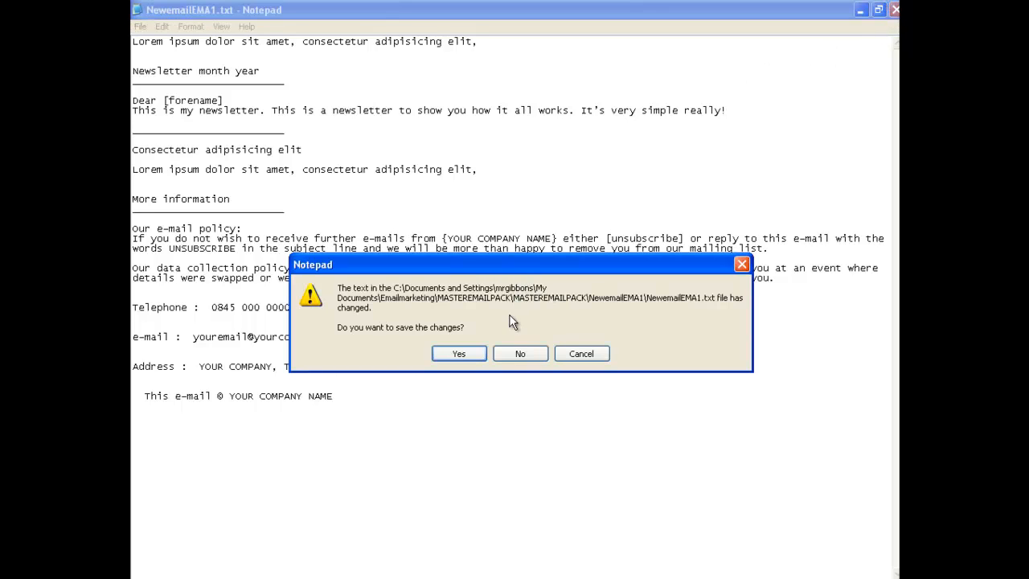
click(478, 352)
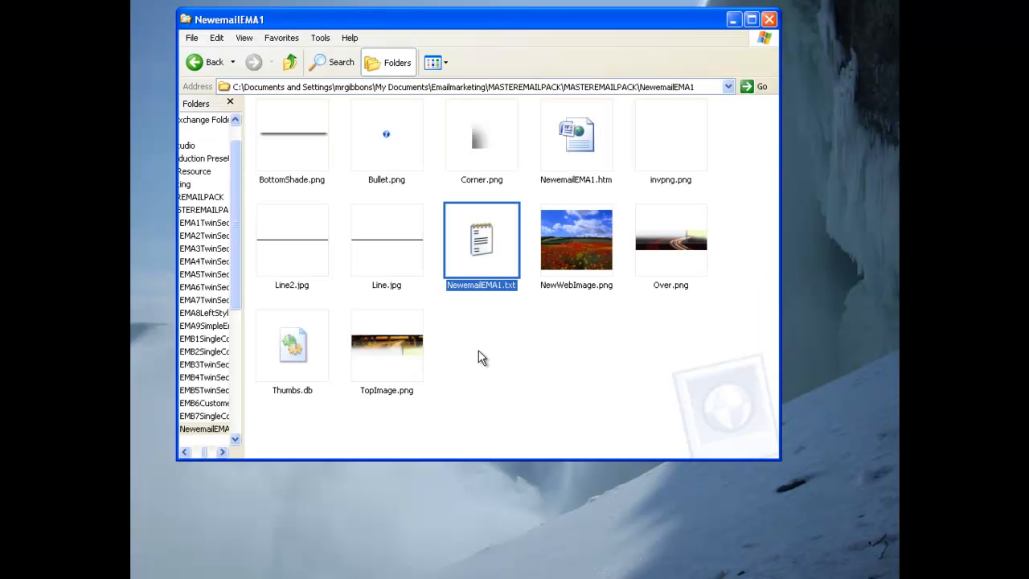
click(478, 351)
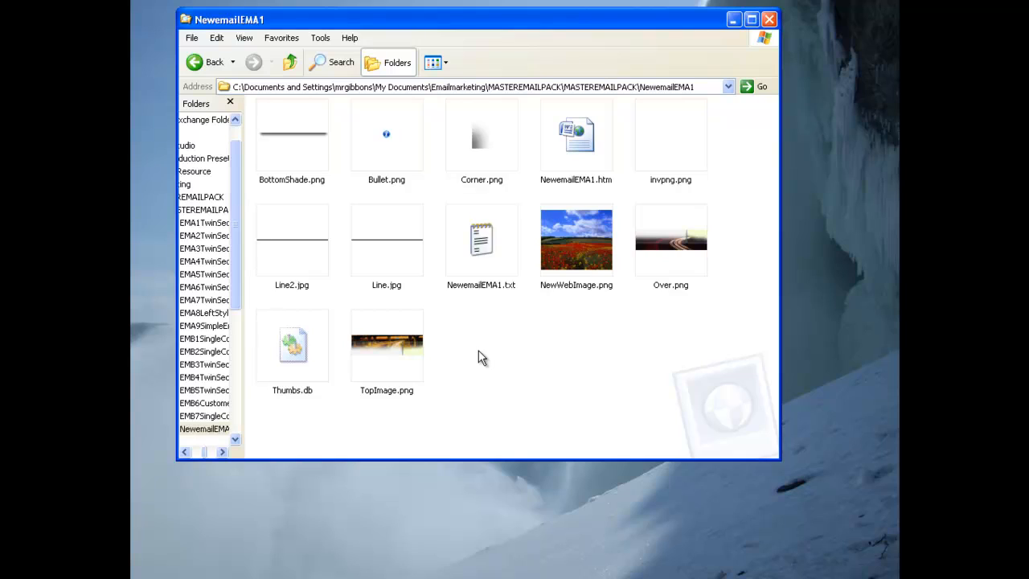